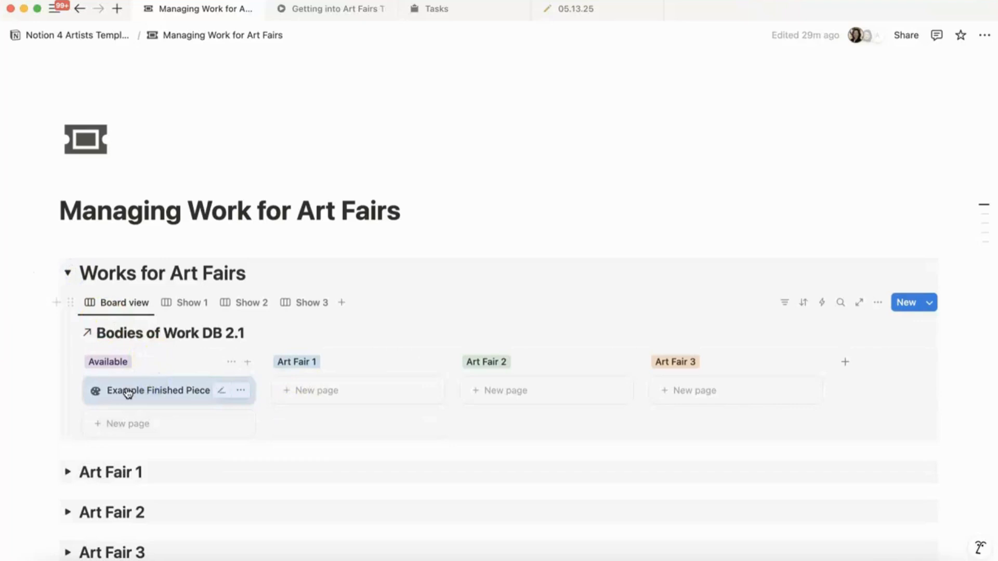
- Move the Example Finished Piece card from Available to Art Fair 1, and return it to Available
{"action": "left_click_drag", "start_coordinate": [128, 393], "coordinate": [291, 373]}
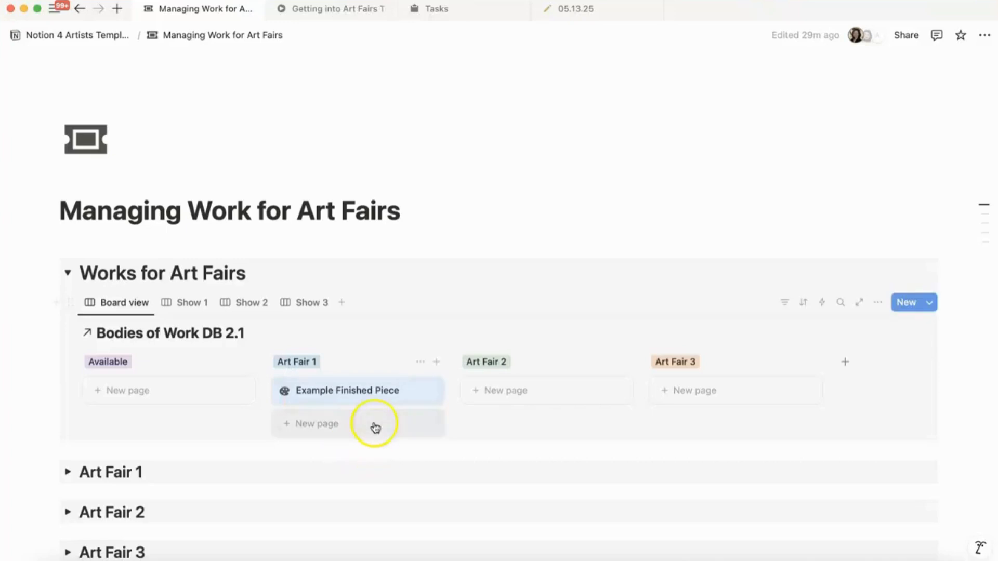
{"action": "left_click_drag", "start_coordinate": [351, 392], "coordinate": [184, 383]}
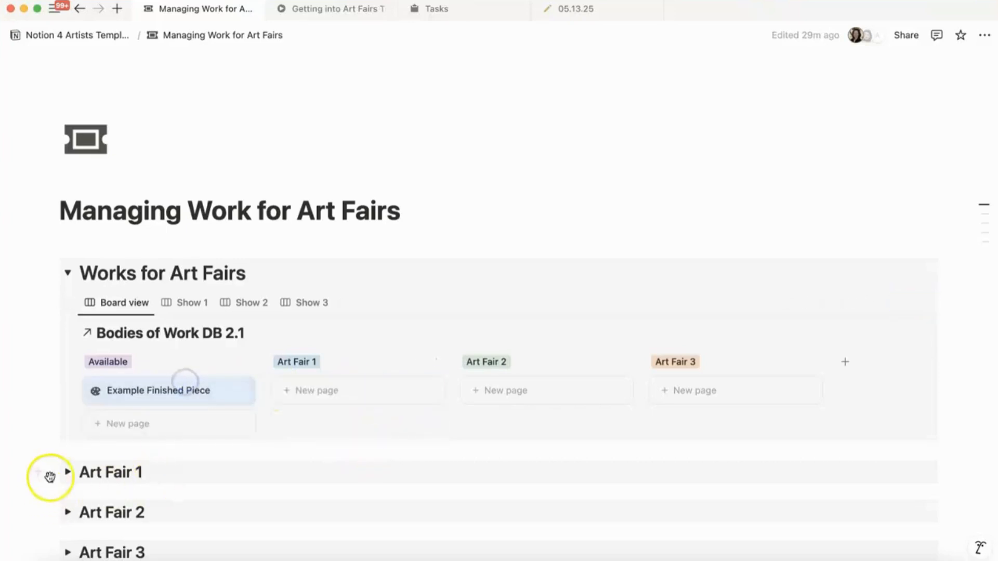
- Expand the Art Fair 1 section and rename the board's Art Fair 1 column as Cherry Arts
{"action": "left_click", "coordinate": [67, 472]}
{"action": "scroll", "coordinate": [244, 470], "scroll_direction": "down", "scroll_amount": 2}
{"action": "scroll", "coordinate": [244, 469], "scroll_direction": "down", "scroll_amount": 1}
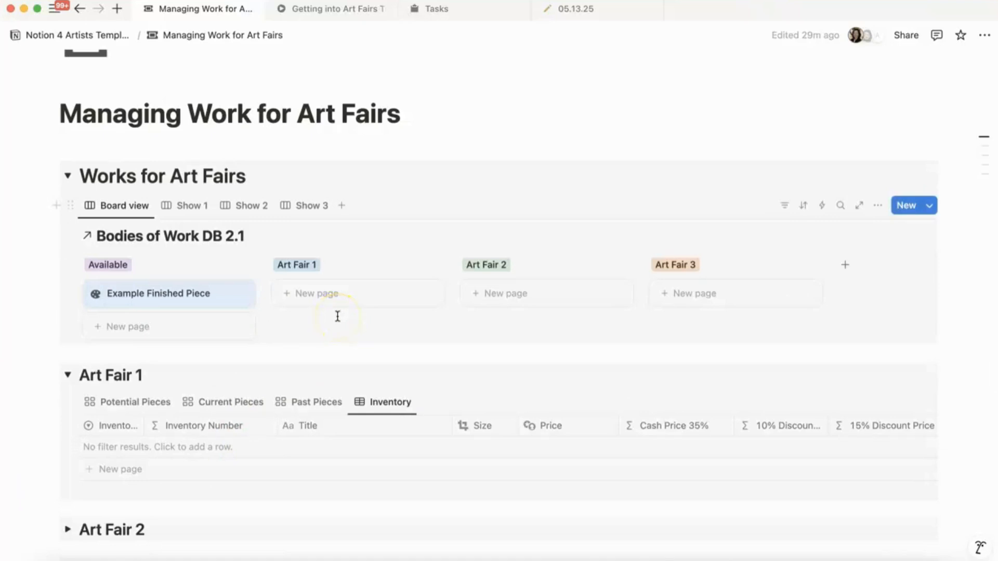
{"action": "left_click", "coordinate": [305, 265]}
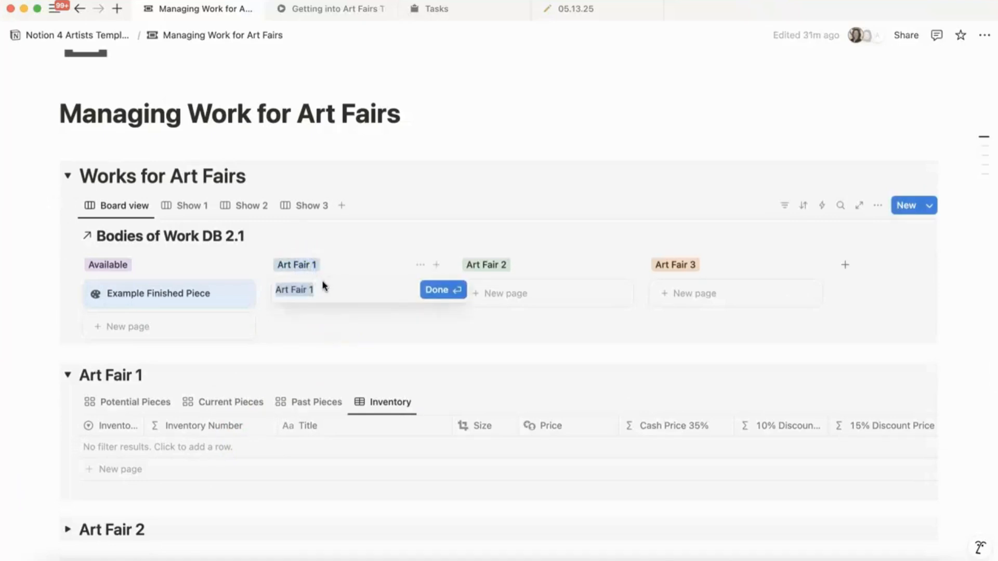
{"action": "type", "text": "C"}
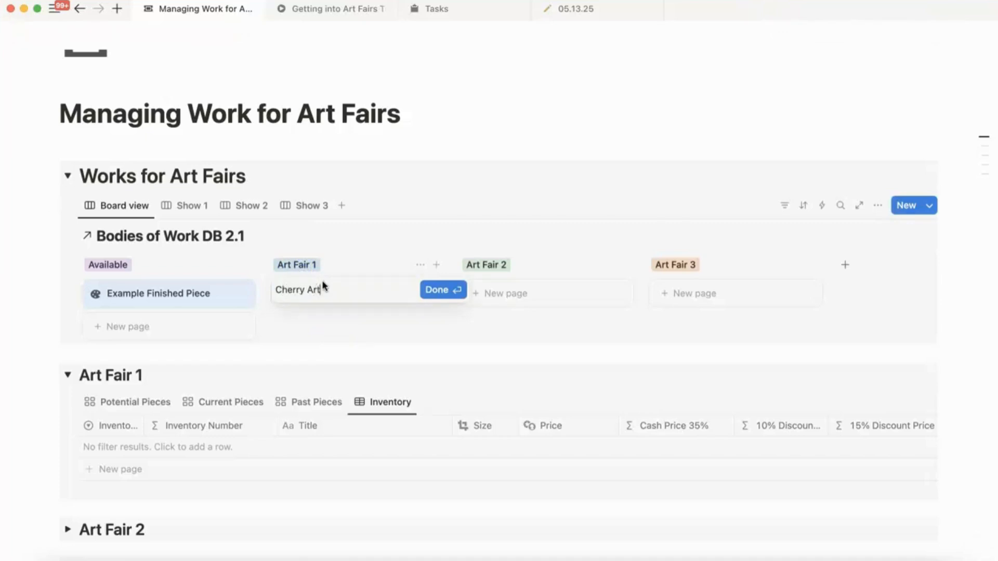
{"action": "type", "text": "herry Art"}
{"action": "key", "text": "Return"}
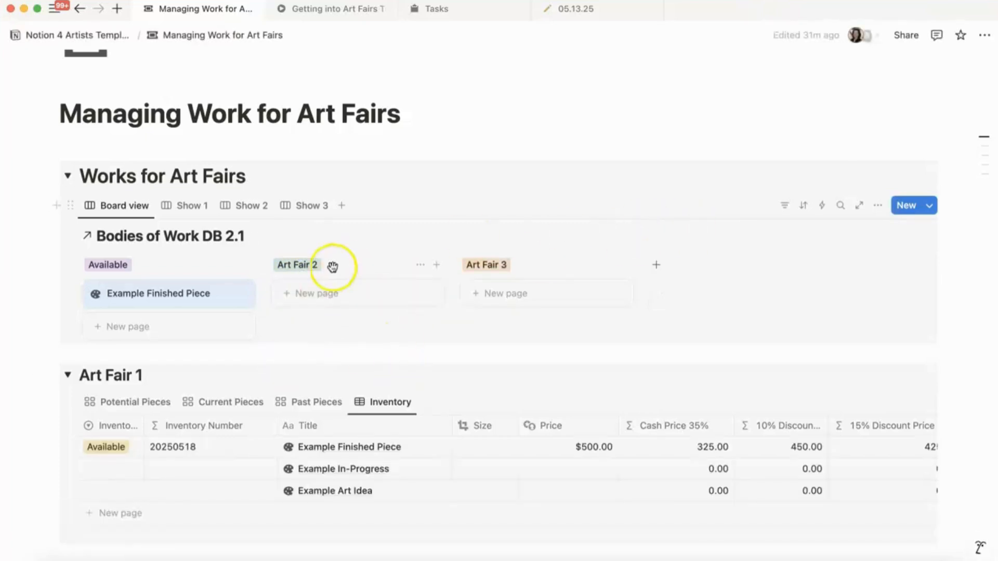
- Unhide the Cherry Arts group in the grouping settings of the Works for Art Fairs board view
{"action": "left_click", "coordinate": [786, 206]}
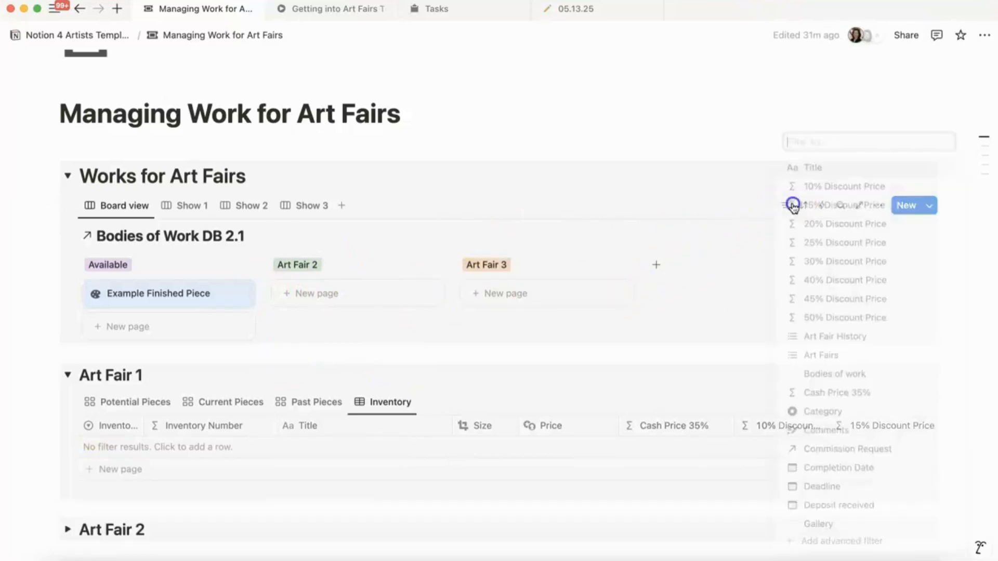
{"action": "left_click", "coordinate": [724, 192]}
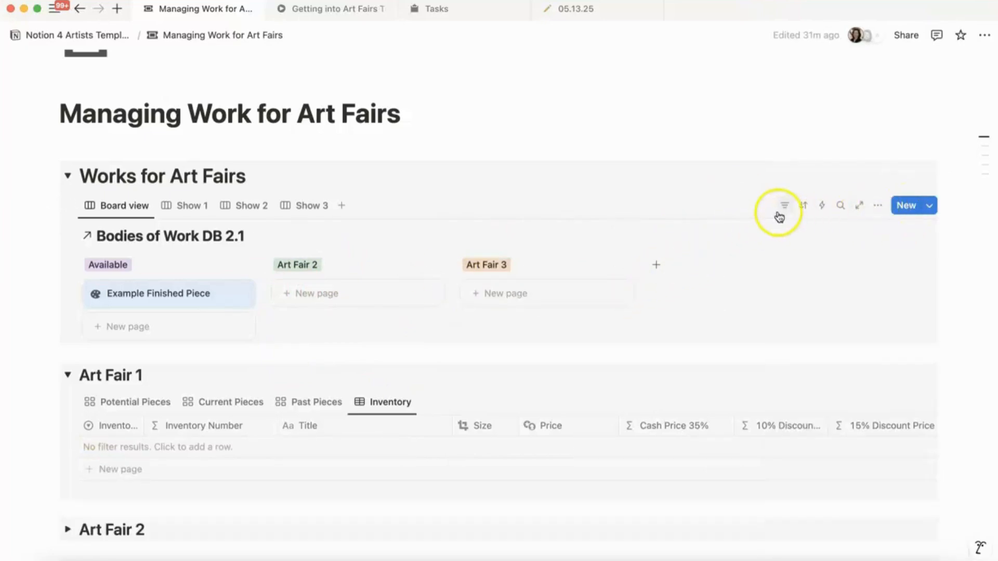
{"action": "left_click", "coordinate": [878, 205]}
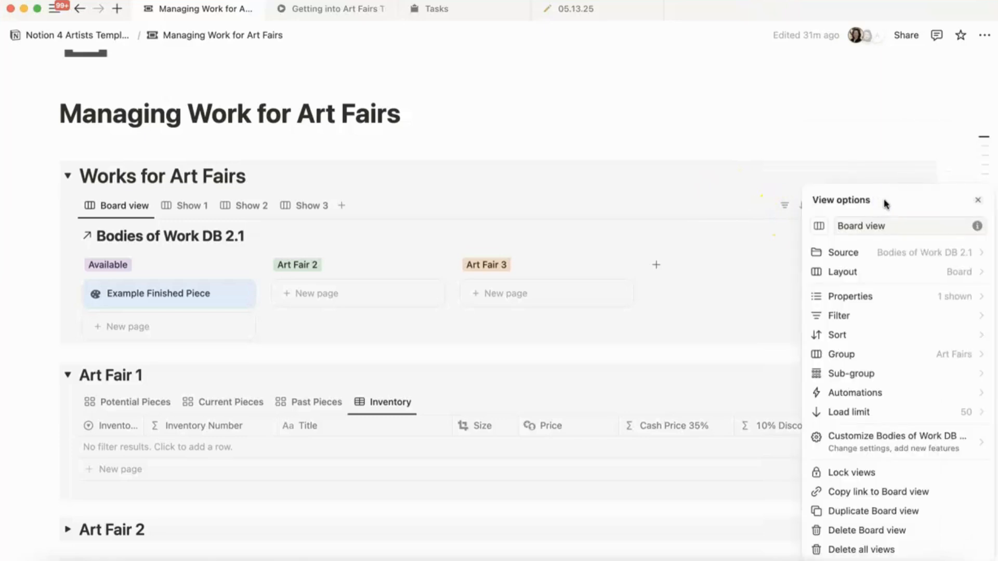
{"action": "left_click", "coordinate": [923, 272]}
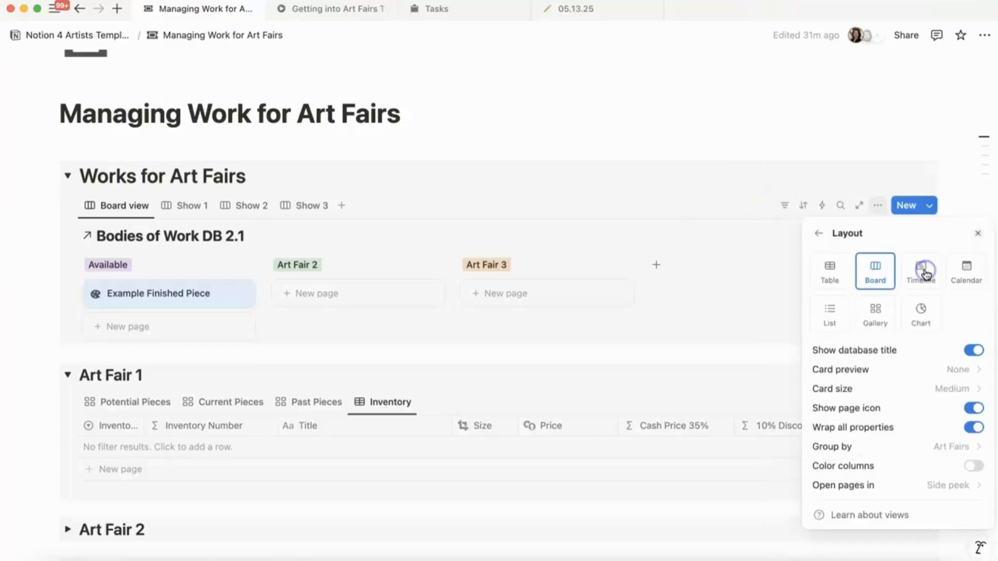
{"action": "left_click", "coordinate": [922, 447]}
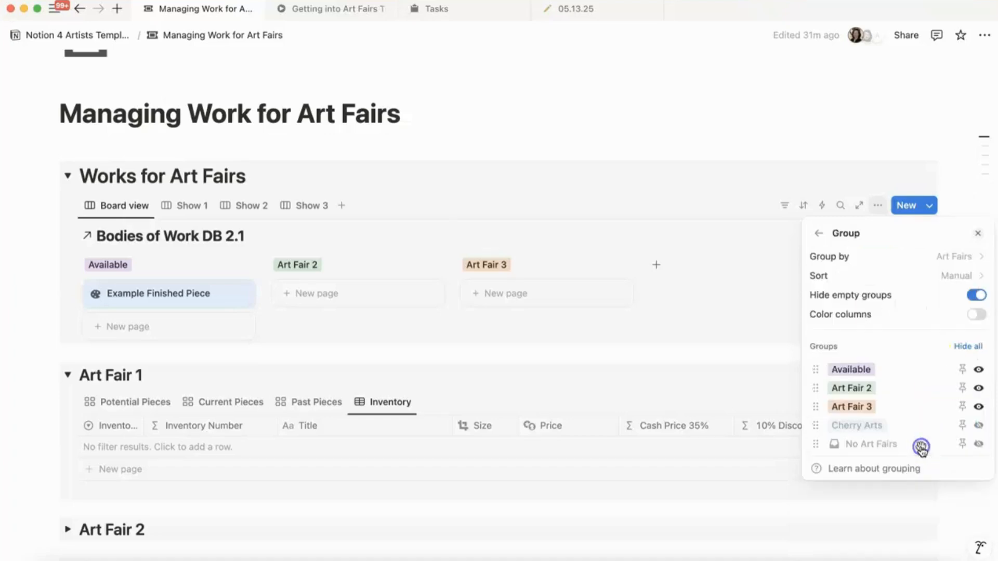
{"action": "left_click", "coordinate": [980, 427]}
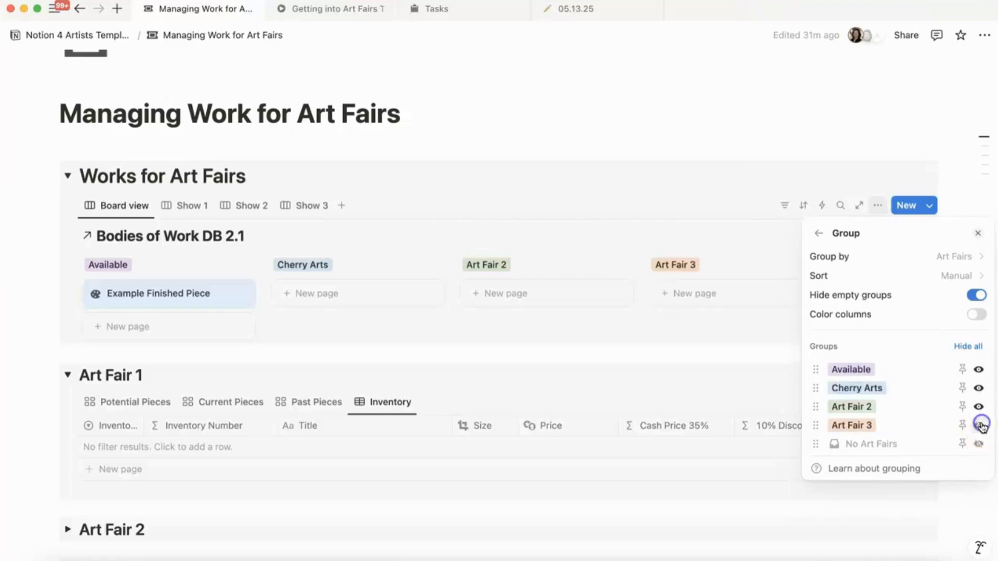
{"action": "left_click", "coordinate": [704, 341]}
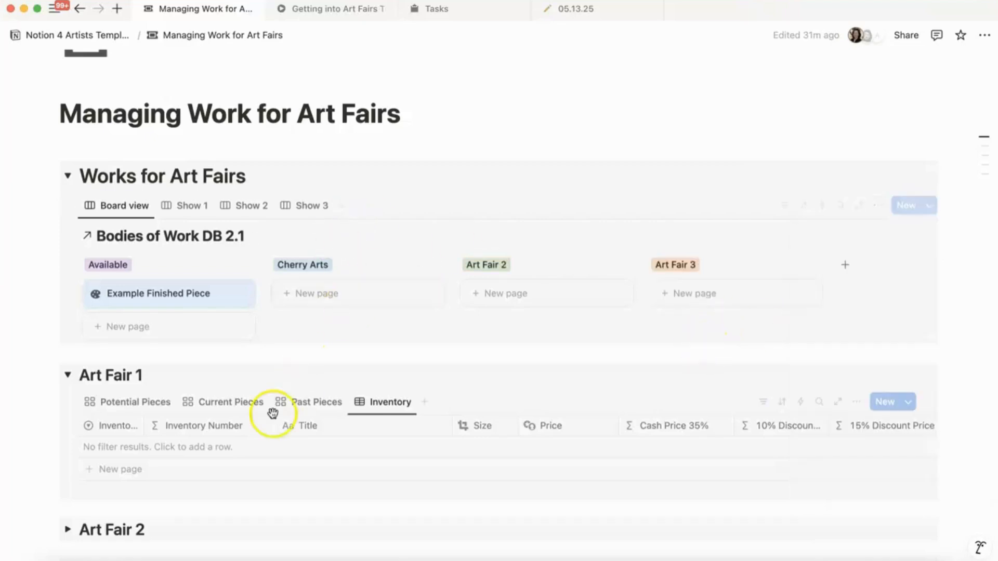
- Rename the Art Fair 1 section heading below the board as "Cherry art"
{"action": "left_click_drag", "start_coordinate": [139, 375], "coordinate": [45, 371]}
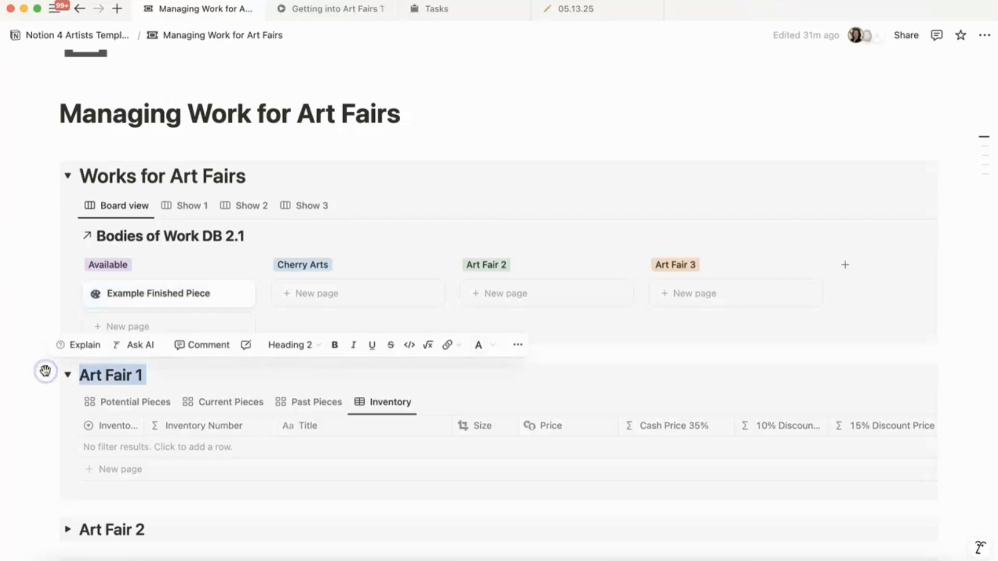
{"action": "type", "text": "Cherry"}
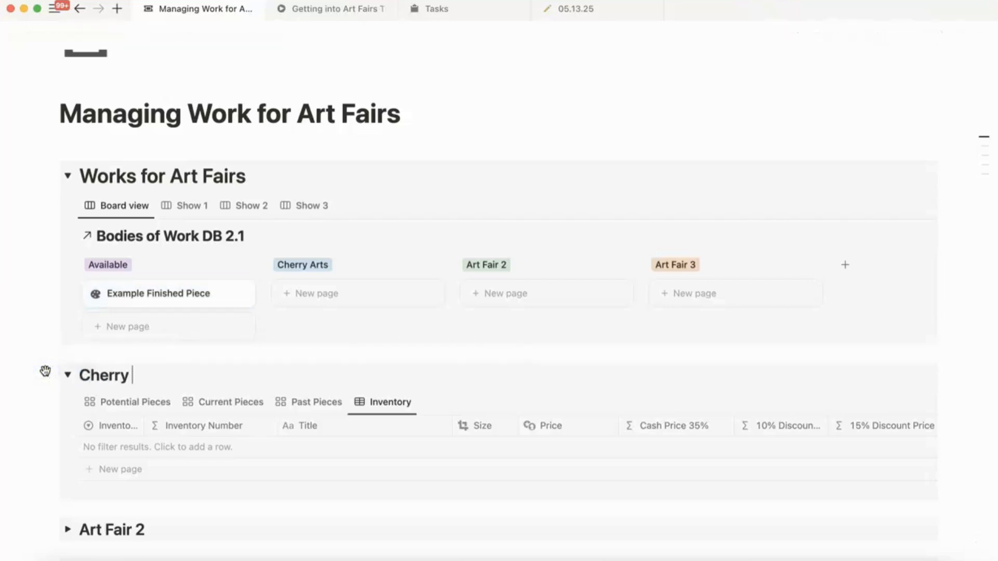
{"action": "type", "text": " art"}
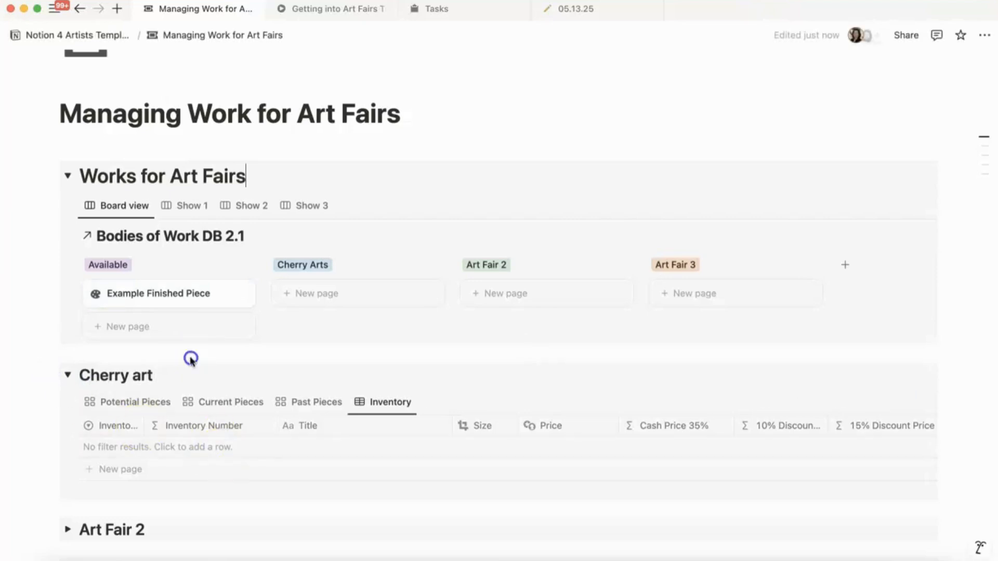
- Move the Example Finished Piece card to the Cherry Arts column and view the section's Current Pieces and Potential Pieces
{"action": "left_click_drag", "start_coordinate": [182, 294], "coordinate": [314, 283]}
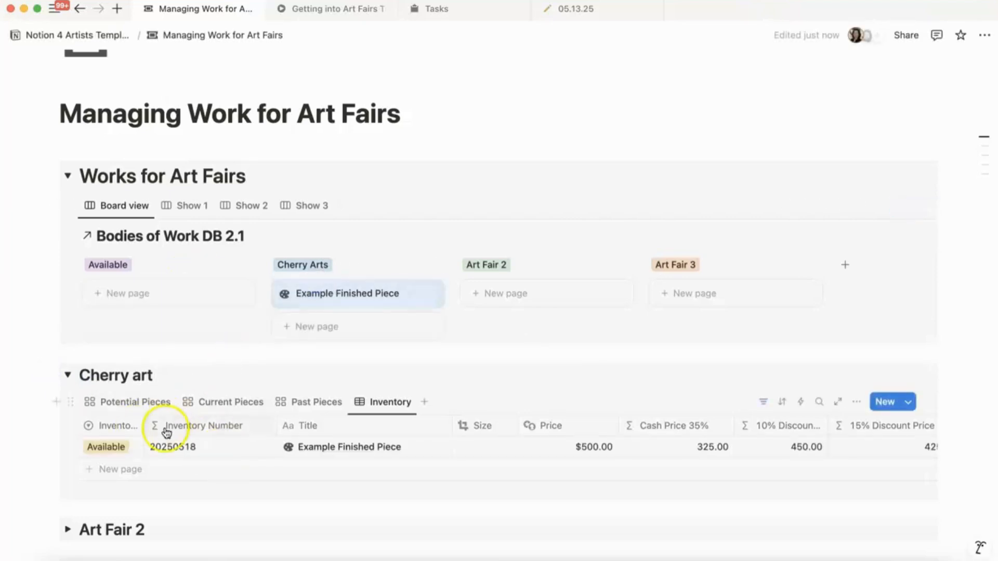
{"action": "left_click", "coordinate": [189, 404]}
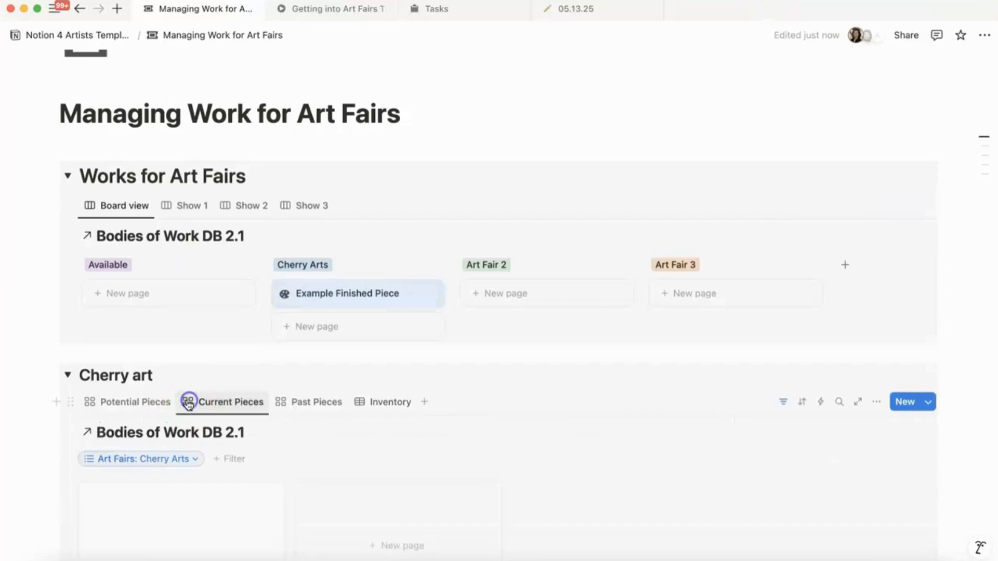
{"action": "left_click", "coordinate": [156, 407]}
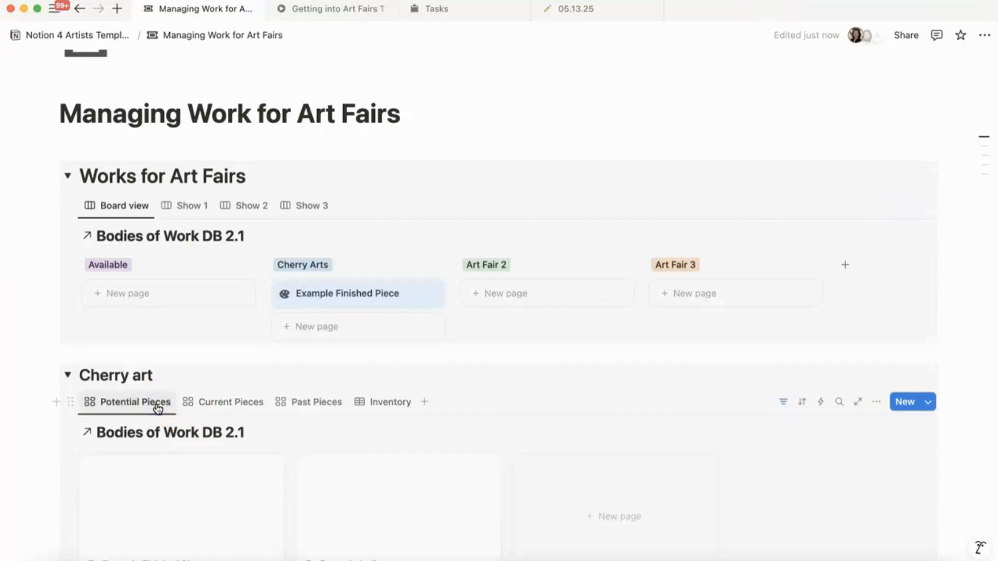
{"action": "scroll", "coordinate": [329, 519], "scroll_direction": "down", "scroll_amount": 5}
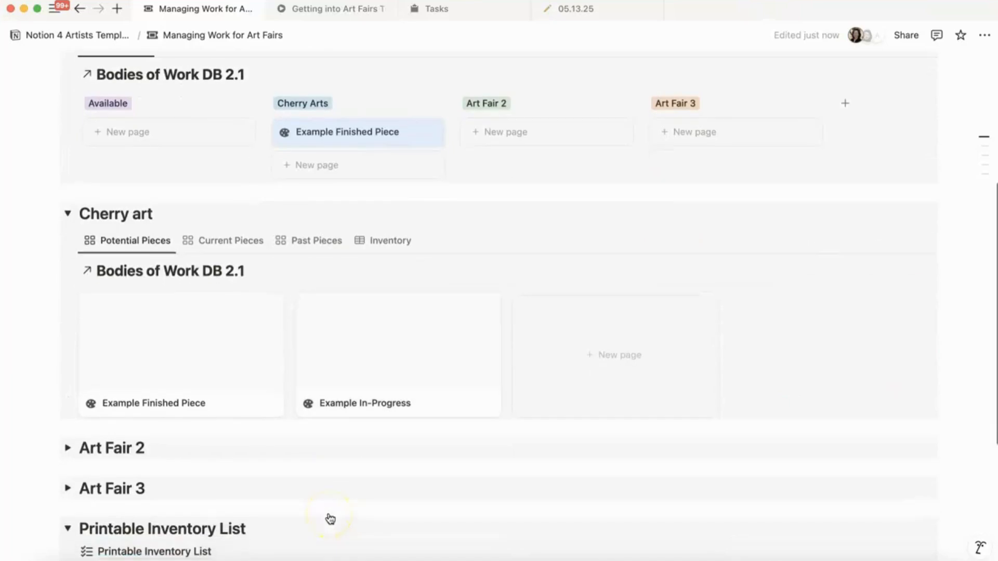
- Capitalize the second word of the section heading so it reads "Cherry Art"
{"action": "left_click", "coordinate": [141, 215]}
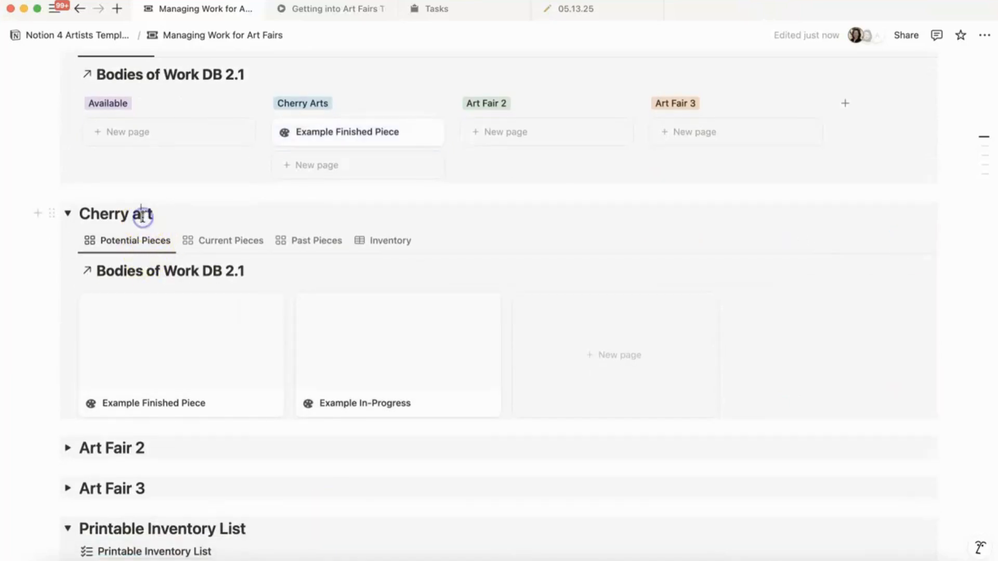
{"action": "key", "text": "BackSpace"}
{"action": "type", "text": "A"}
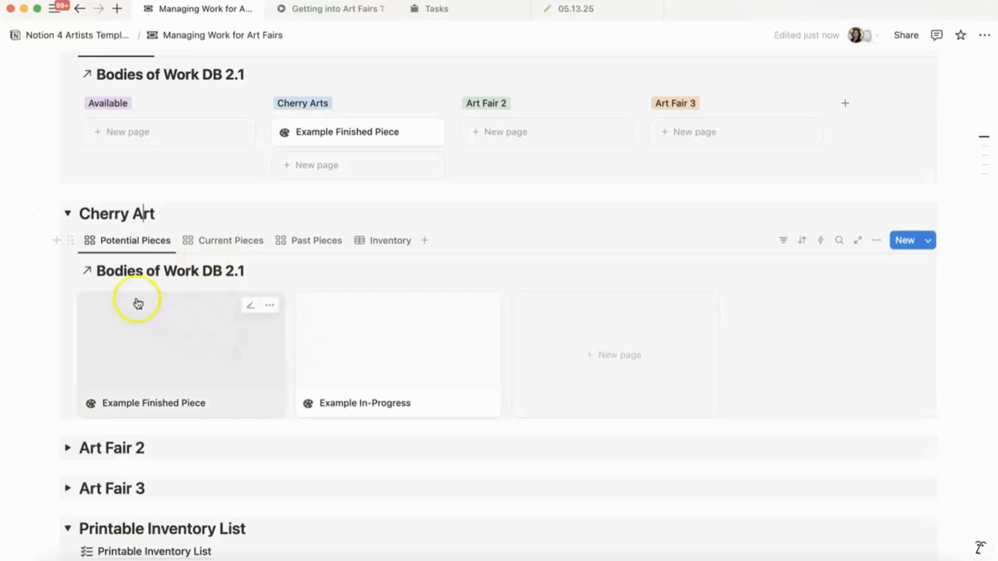
- Examine the Cherry Art section's Current Pieces, Past Pieces and Inventory views
{"action": "mouse_move", "coordinate": [332, 138]}
{"action": "left_mouse_down"}
{"action": "mouse_move", "coordinate": [192, 128]}
{"action": "mouse_move", "coordinate": [335, 134]}
{"action": "left_mouse_up"}
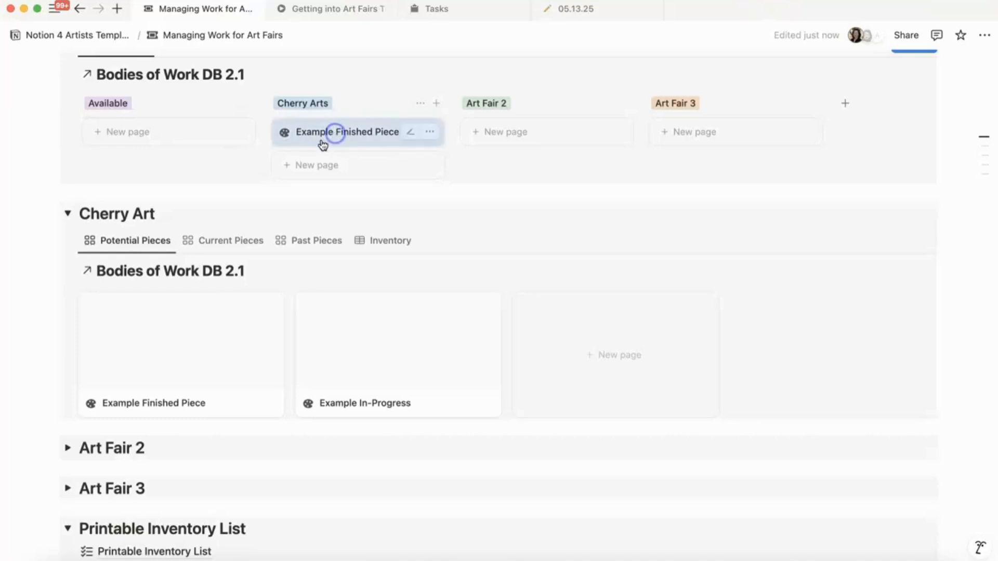
{"action": "left_click", "coordinate": [231, 240]}
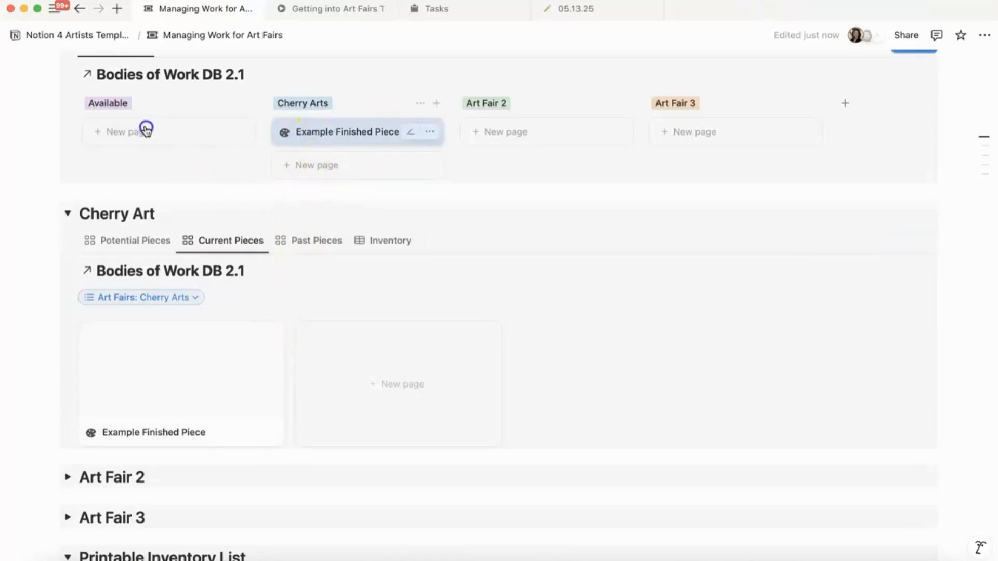
{"action": "left_click_drag", "start_coordinate": [146, 129], "coordinate": [329, 126]}
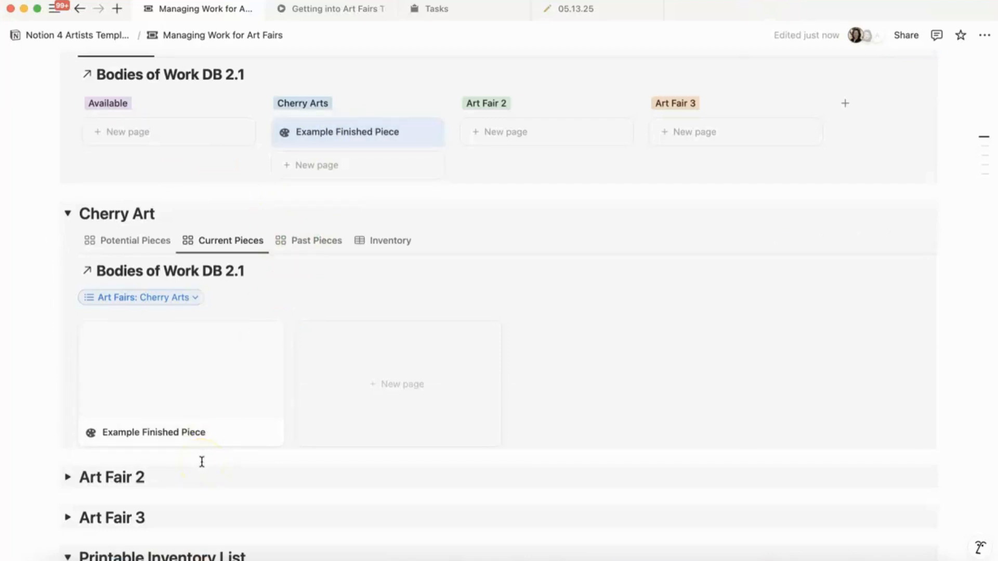
{"action": "left_click", "coordinate": [316, 240]}
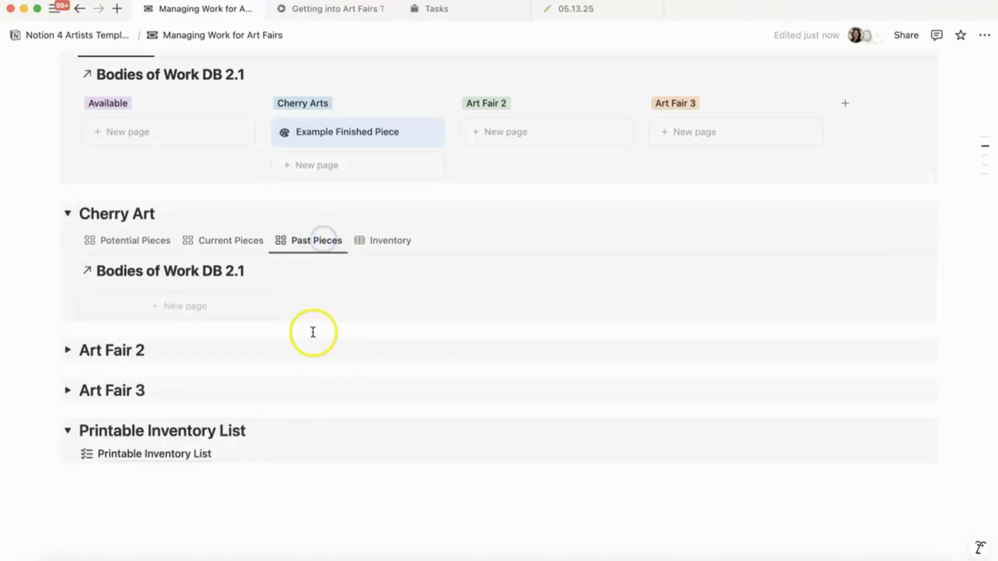
{"action": "left_click", "coordinate": [391, 247]}
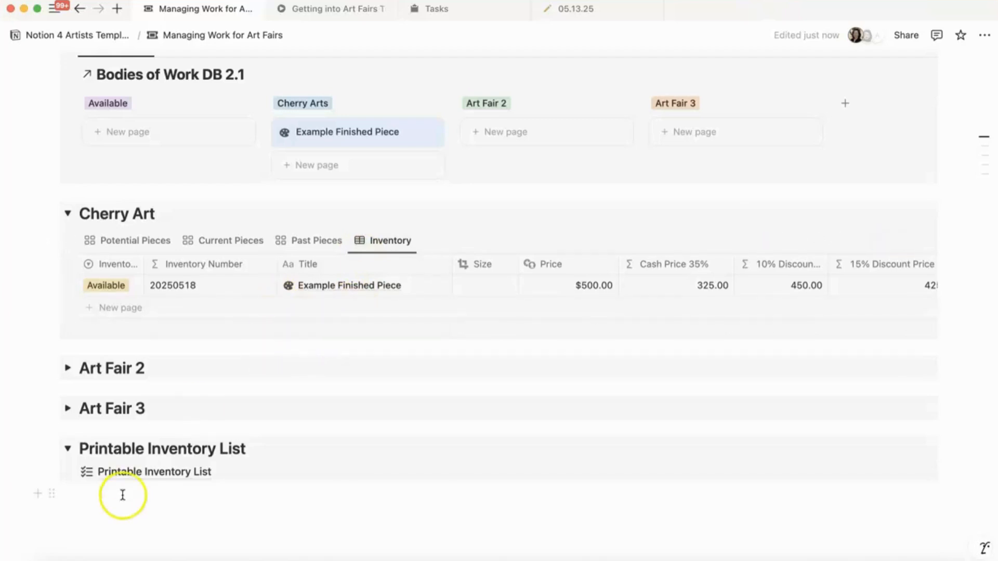
- Open the Printable Inventory List page to show its inventory table
{"action": "mouse_move", "coordinate": [151, 476]}
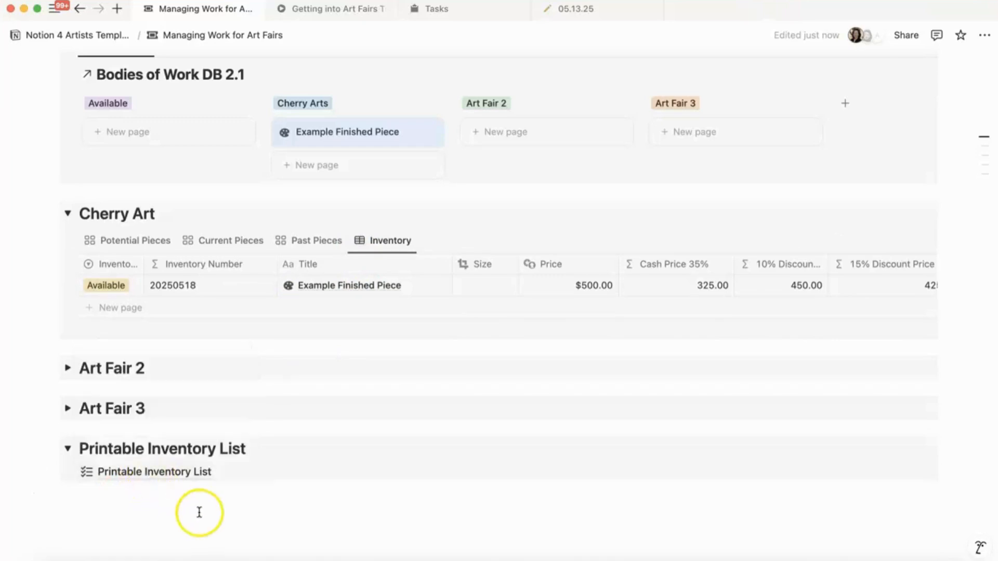
{"action": "mouse_move", "coordinate": [200, 483]}
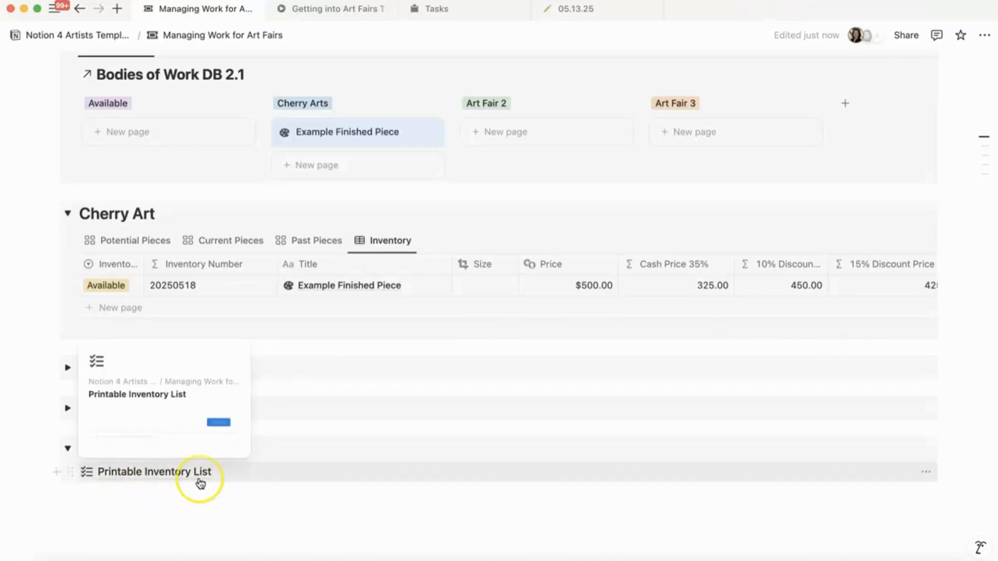
{"action": "left_click", "coordinate": [197, 504]}
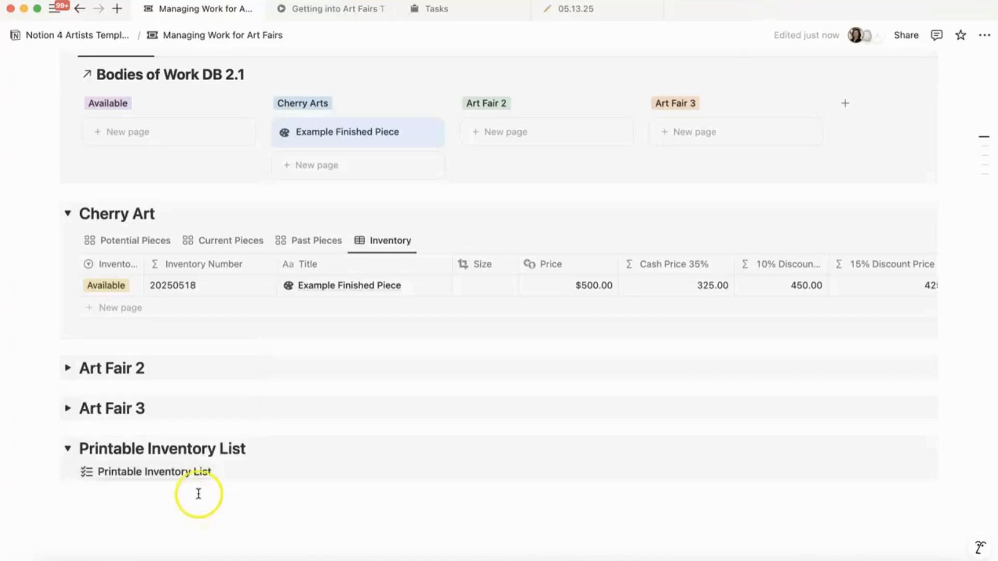
{"action": "left_click", "coordinate": [196, 480]}
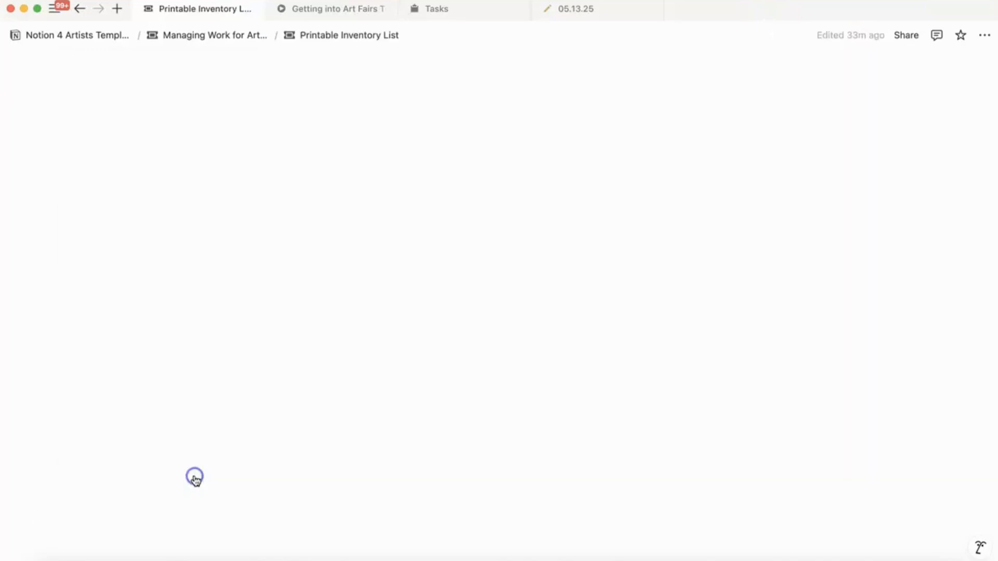
{"action": "scroll", "coordinate": [552, 310], "scroll_direction": "right", "scroll_amount": 2}
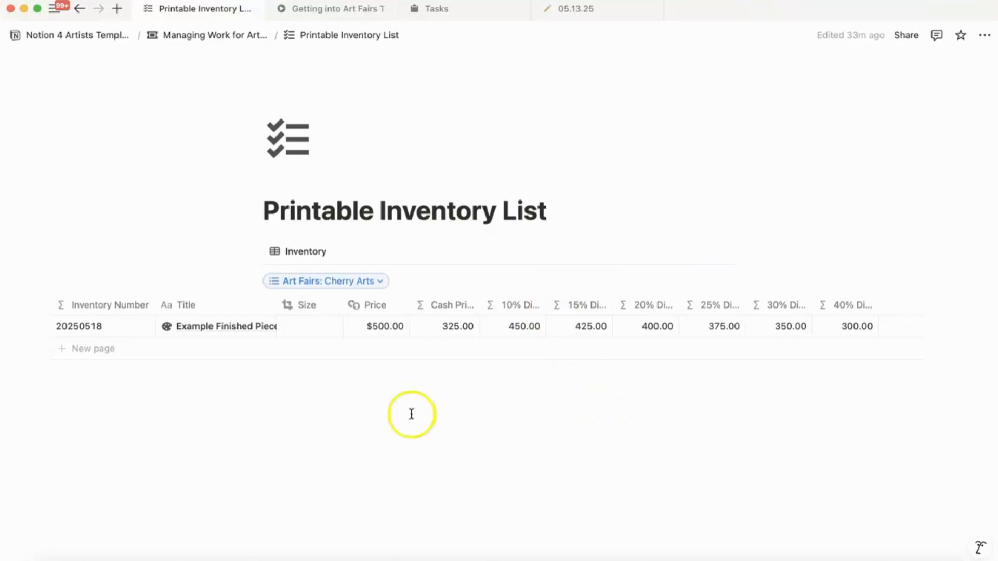
- Examine the Art Fairs filter options of the printable inventory table without changing the selection
{"action": "left_click", "coordinate": [383, 282]}
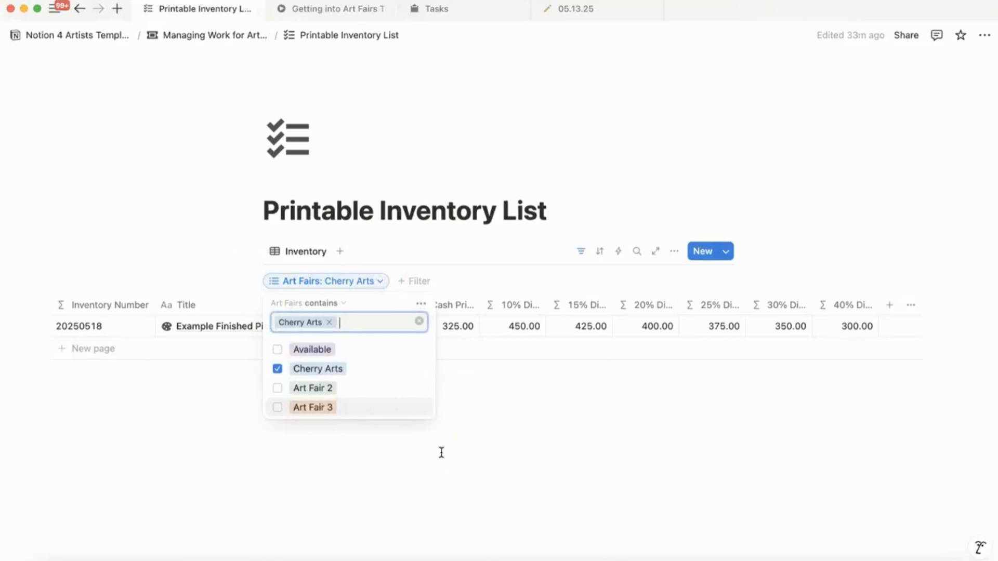
{"action": "left_click", "coordinate": [532, 236]}
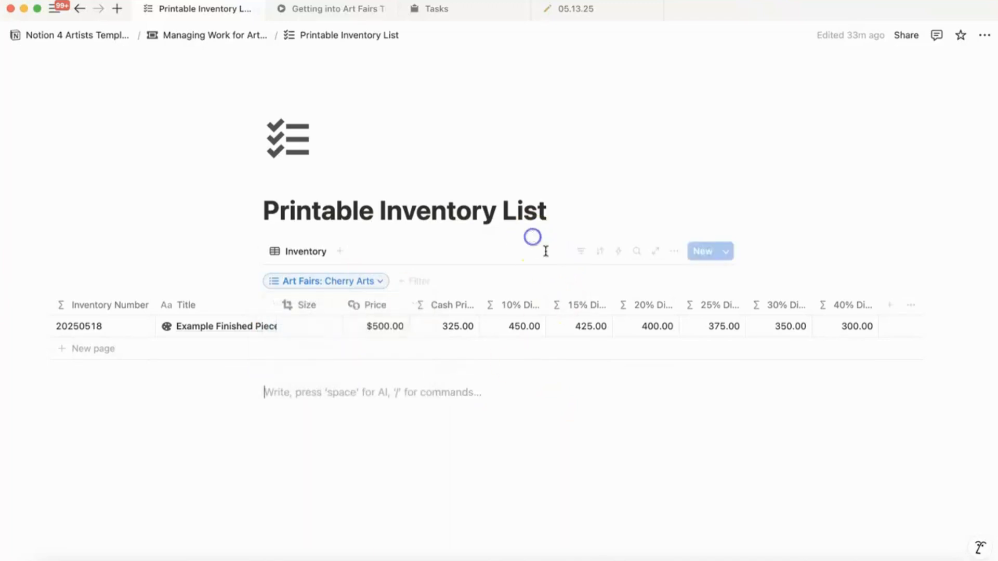
{"action": "left_click", "coordinate": [581, 254]}
{"action": "left_click", "coordinate": [581, 254]}
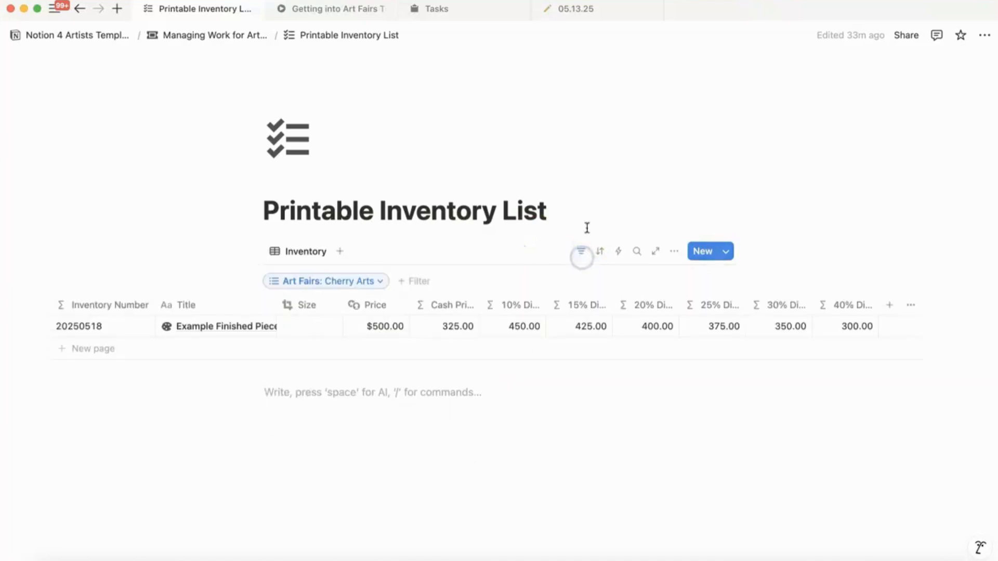
- Check the Art Fairs filter options and set the size of Example Finished Piece to 18" x 24"
{"action": "left_click", "coordinate": [381, 286]}
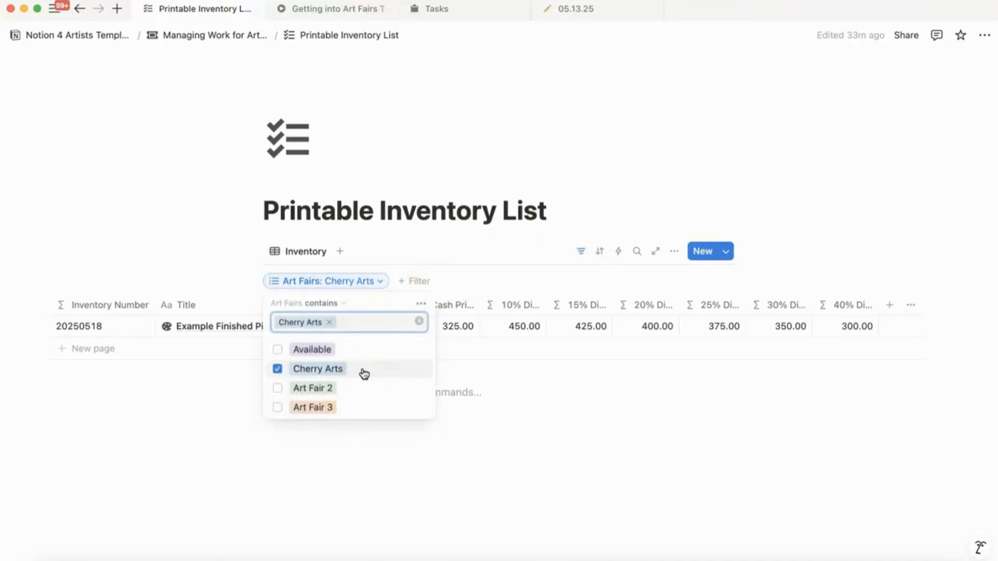
{"action": "left_click", "coordinate": [484, 435]}
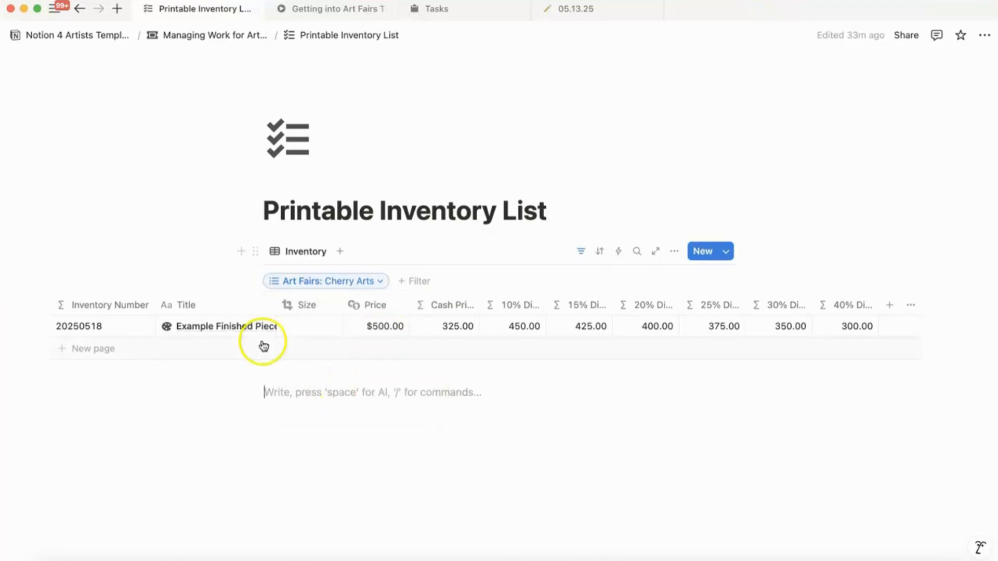
{"action": "left_click", "coordinate": [312, 324]}
{"action": "left_click", "coordinate": [329, 368]}
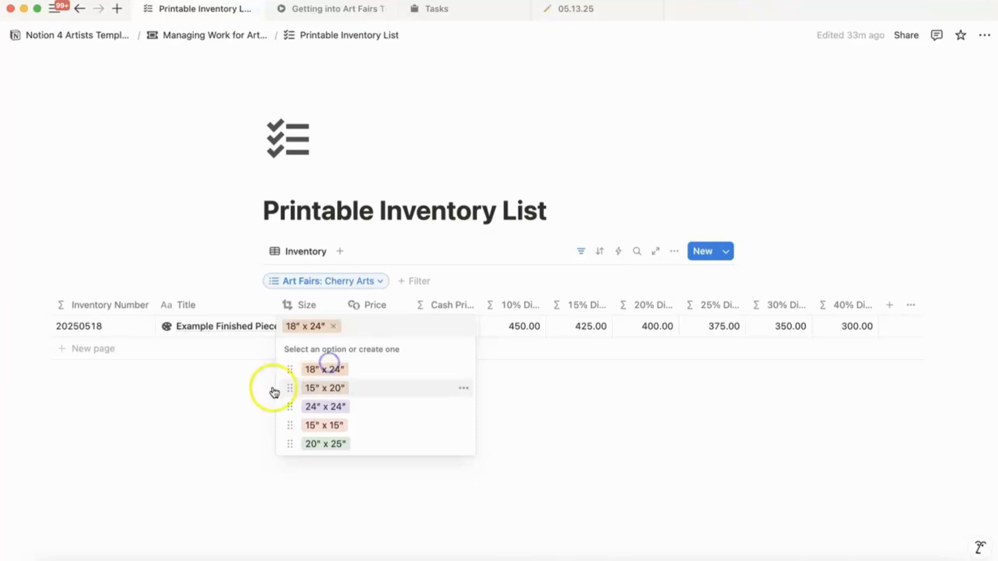
{"action": "left_click", "coordinate": [213, 406]}
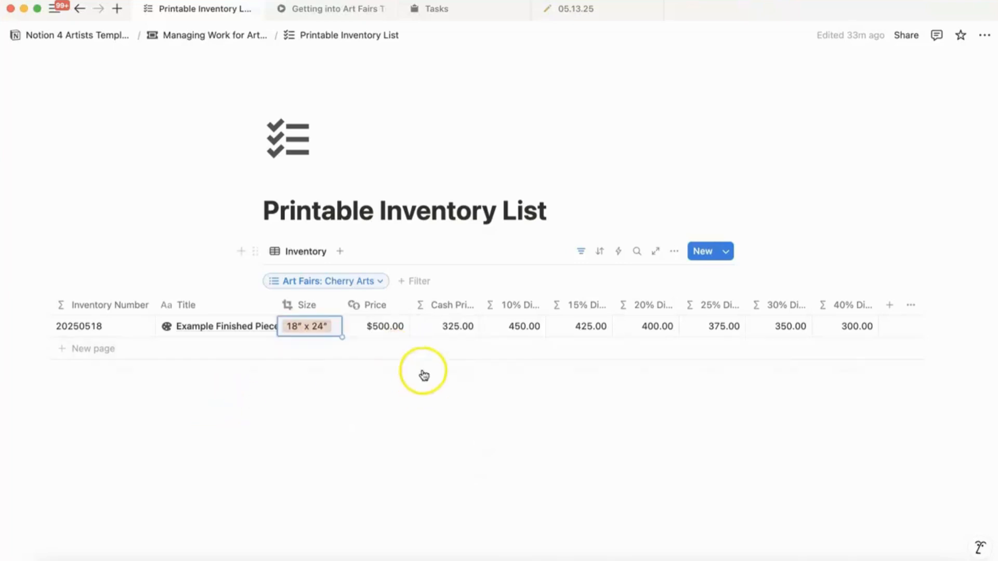
- Set the price of Example Finished Piece to $1,000.00 in the inventory table
{"action": "left_click", "coordinate": [390, 333]}
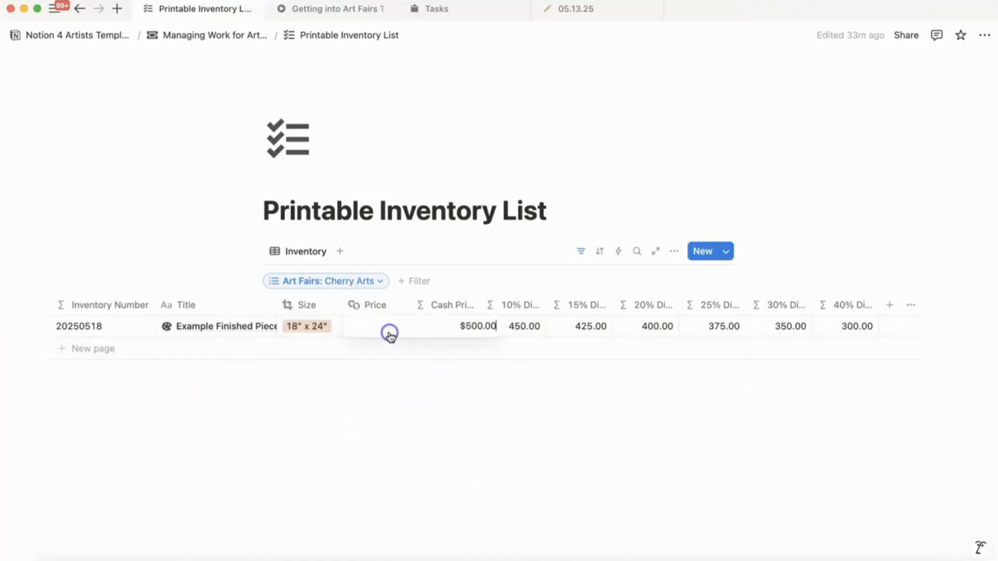
{"action": "left_click", "coordinate": [472, 325]}
{"action": "key", "text": "BackSpace"}
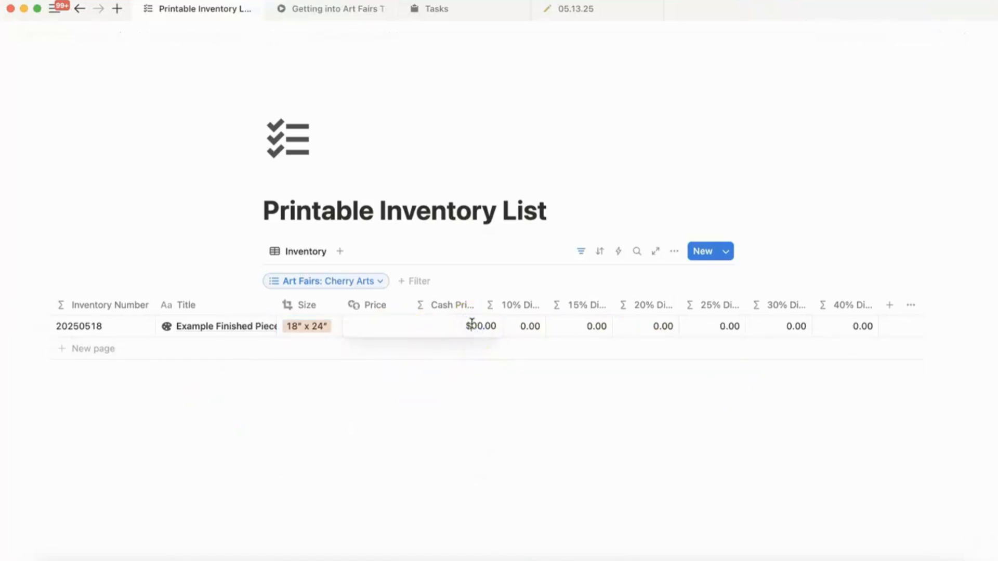
{"action": "type", "text": "110"}
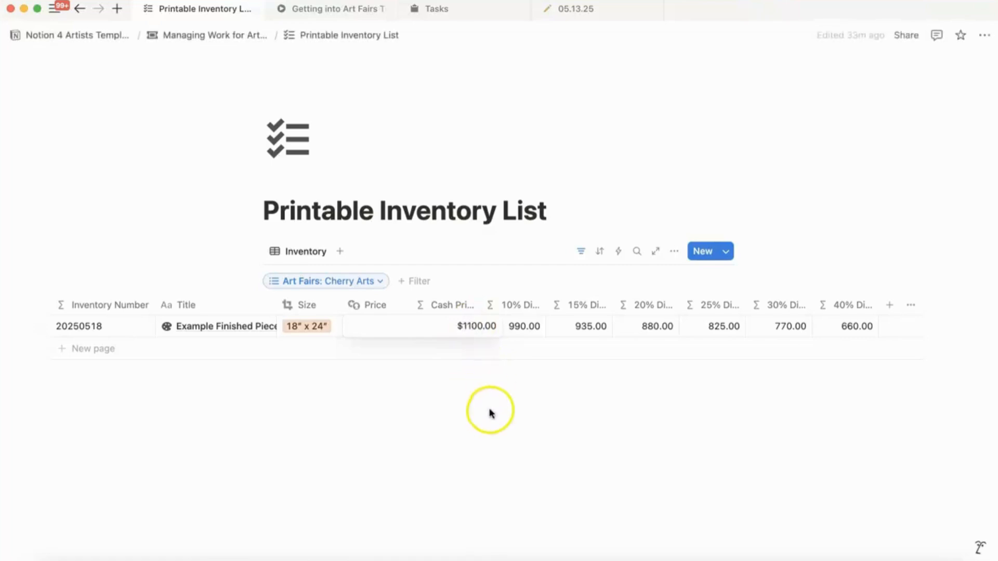
{"action": "key", "text": "BackSpace"}
{"action": "type", "text": "0"}
{"action": "left_click", "coordinate": [495, 446]}
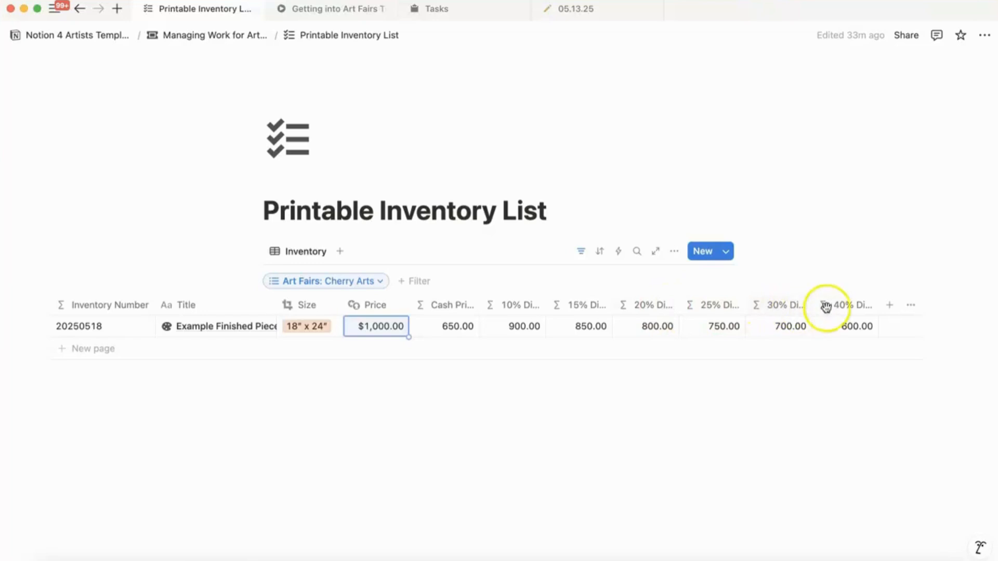
- Examine the cash price and discount price columns of Example Finished Piece
{"action": "scroll", "coordinate": [825, 308], "scroll_direction": "right", "scroll_amount": 1}
{"action": "scroll", "coordinate": [840, 317], "scroll_direction": "left", "scroll_amount": 3}
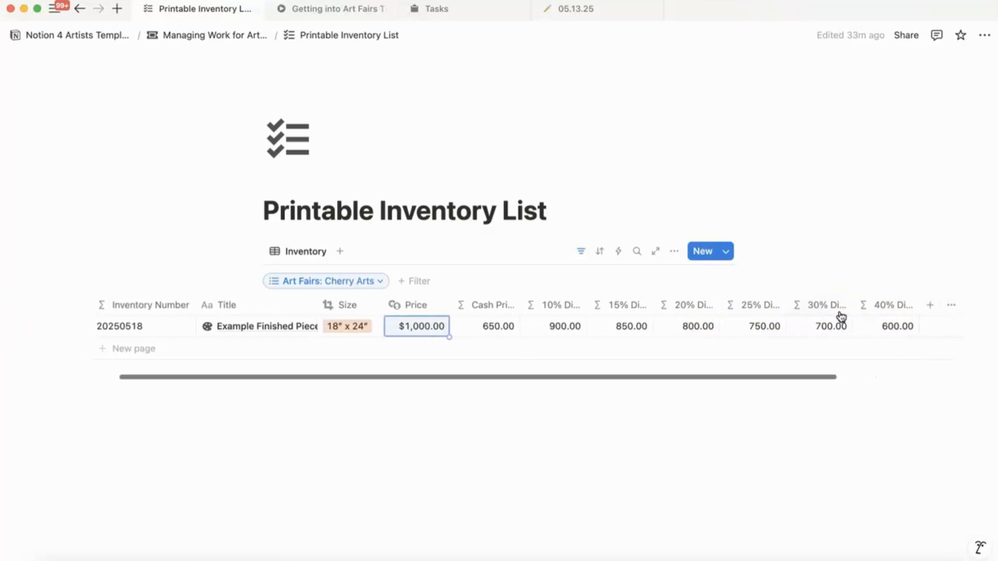
{"action": "scroll", "coordinate": [842, 316], "scroll_direction": "right", "scroll_amount": 1}
{"action": "left_click", "coordinate": [890, 344]}
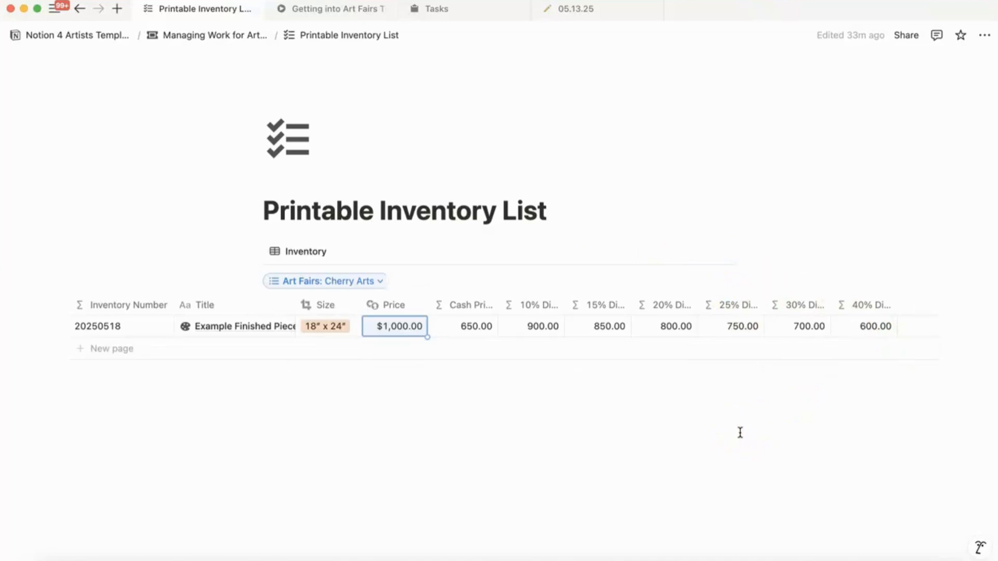
{"action": "left_click", "coordinate": [639, 412]}
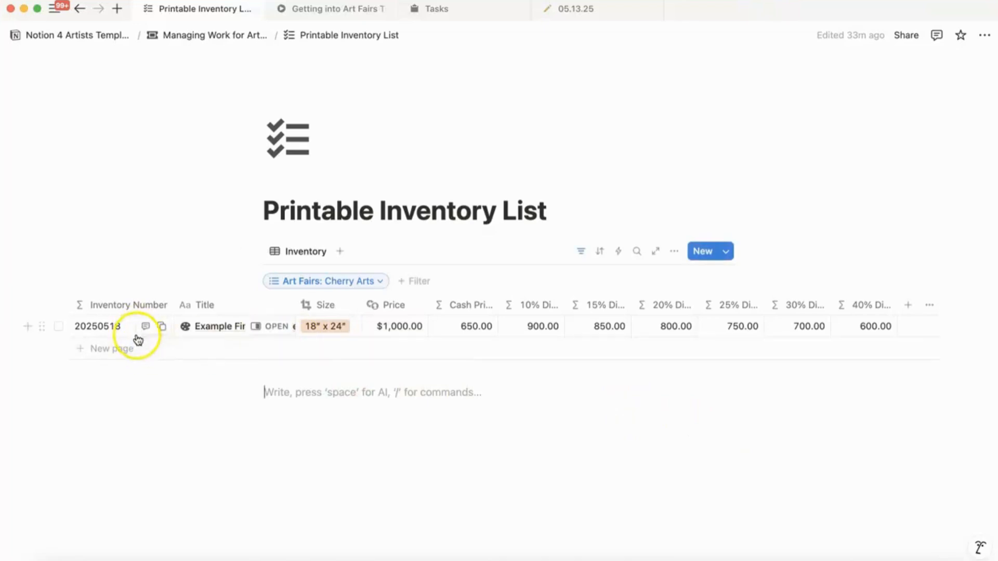
- Show the hidden 45% Discount Price and 50% Discount Price properties in the Inventory table
{"action": "left_click", "coordinate": [674, 252]}
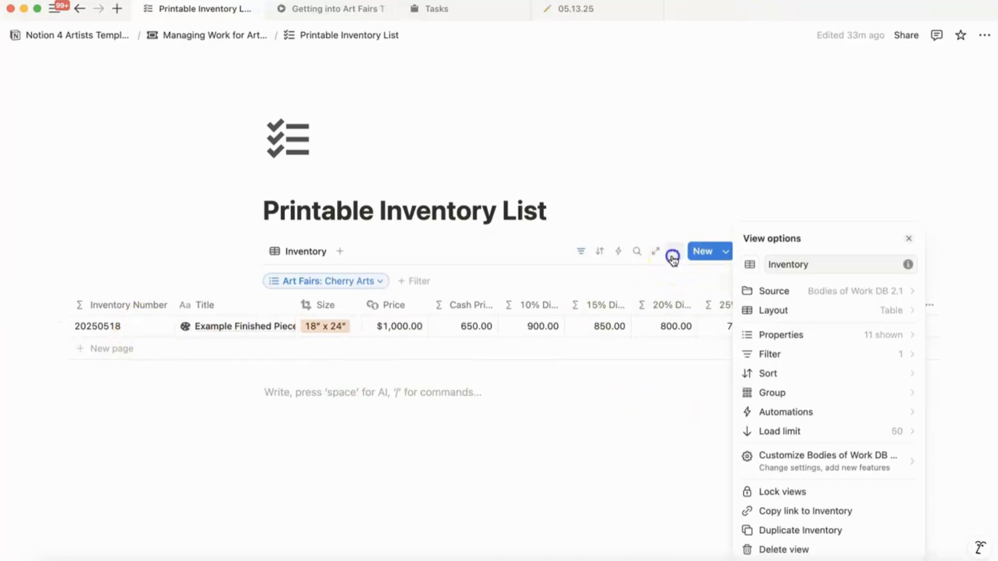
{"action": "left_click", "coordinate": [809, 334]}
{"action": "scroll", "coordinate": [895, 406], "scroll_direction": "down", "scroll_amount": 2}
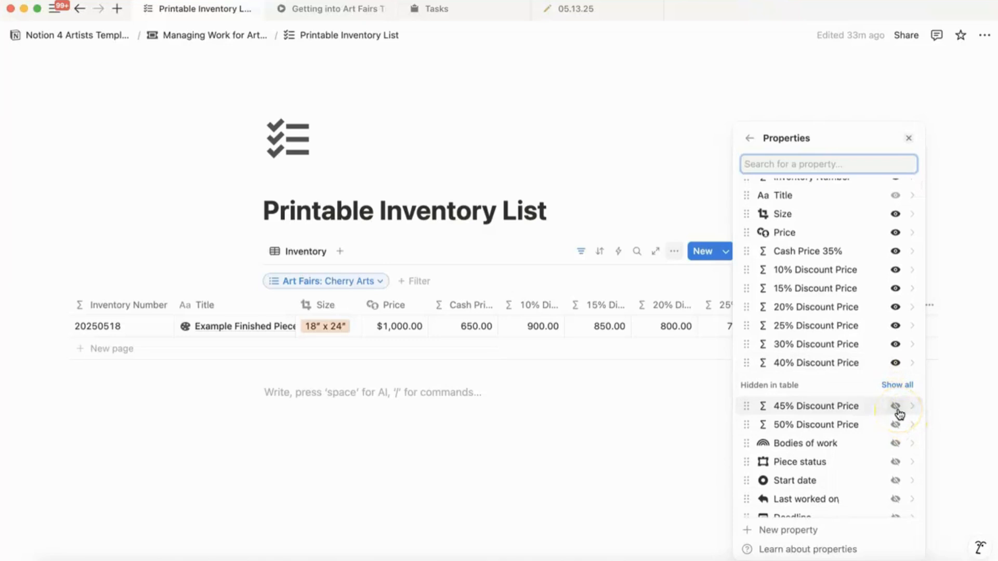
{"action": "left_click", "coordinate": [896, 407]}
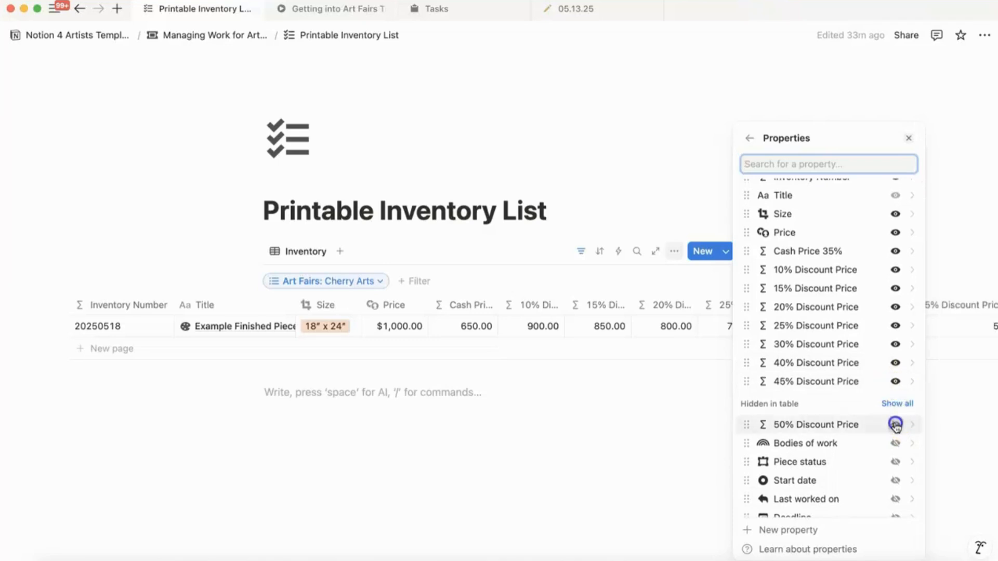
{"action": "left_click", "coordinate": [895, 424]}
{"action": "left_click", "coordinate": [704, 131]}
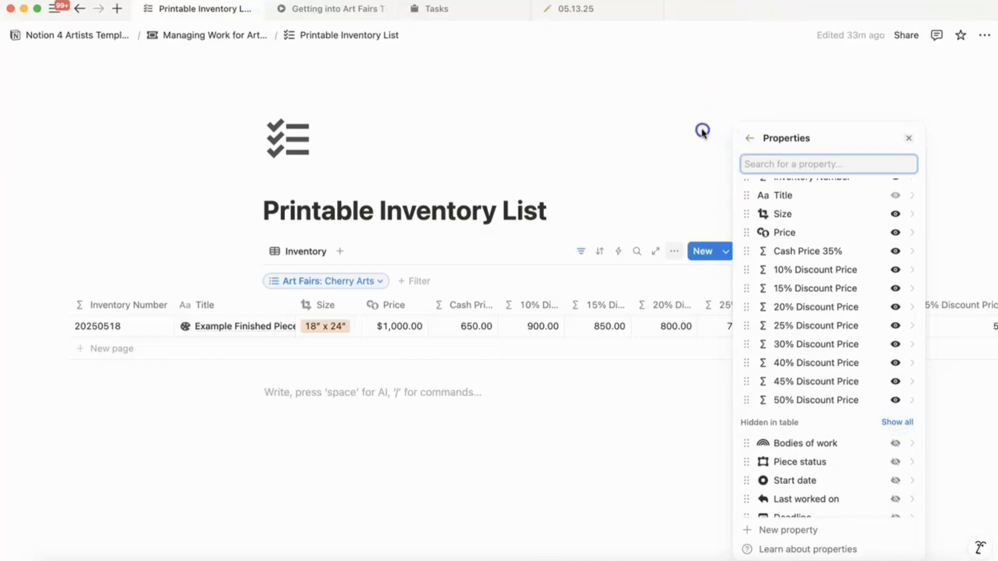
- Hide the 50% Discount Price and 45% Discount Price properties in the Inventory table
{"action": "left_click", "coordinate": [673, 252]}
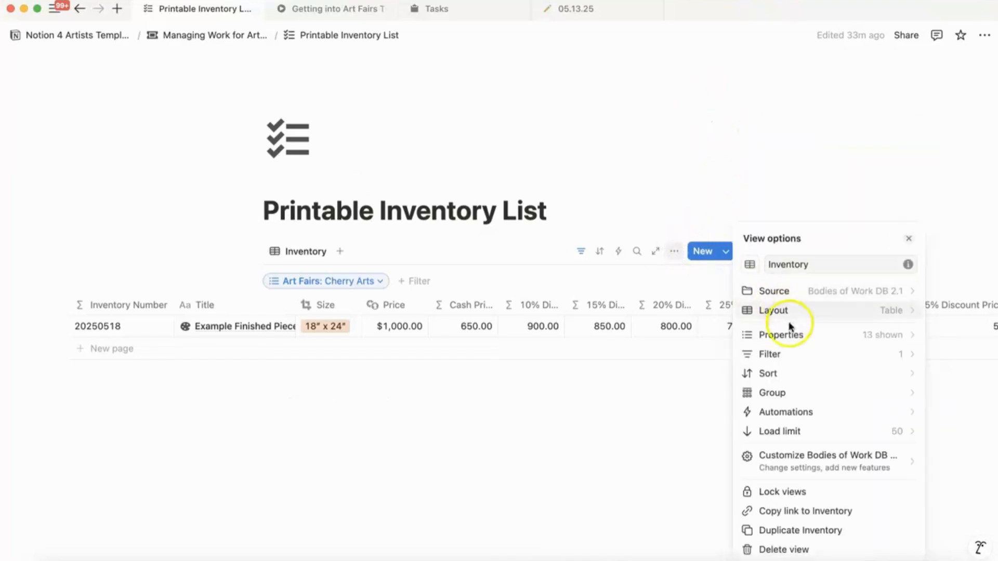
{"action": "left_click", "coordinate": [787, 335]}
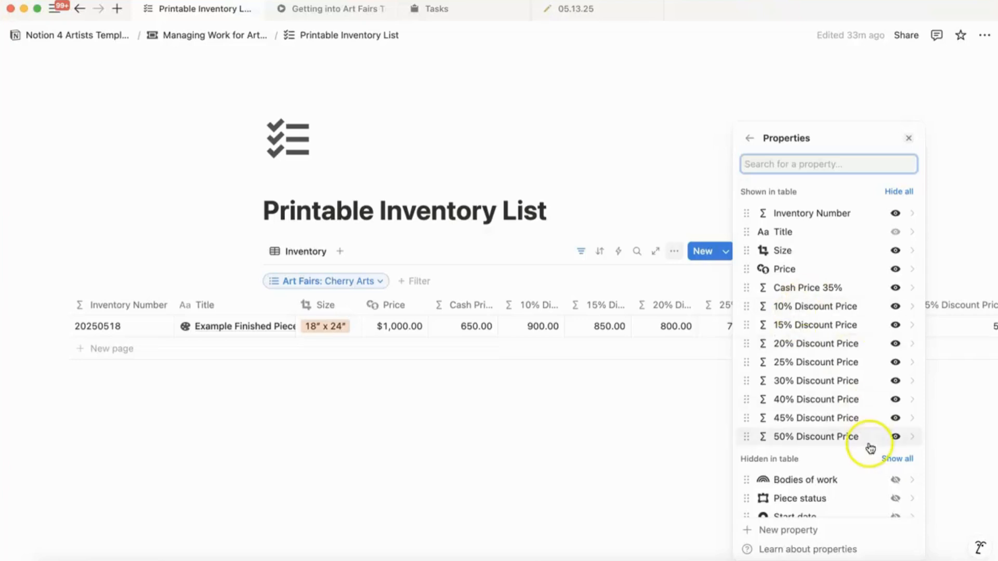
{"action": "left_click", "coordinate": [895, 436]}
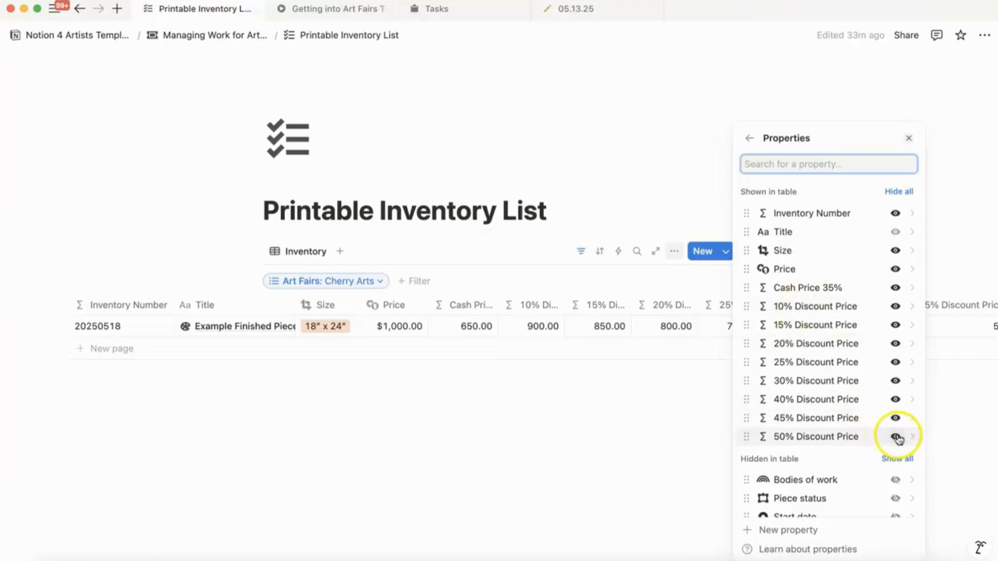
{"action": "left_click", "coordinate": [895, 419]}
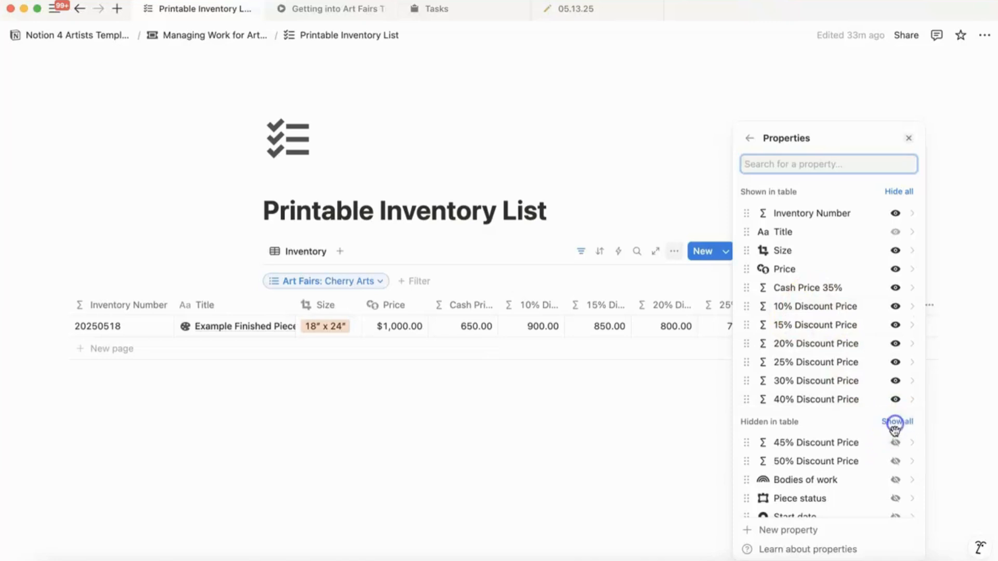
- Show the 50% and 45% Discount Price properties again and place 45% Discount Price before 50% Discount Price
{"action": "left_click", "coordinate": [895, 461]}
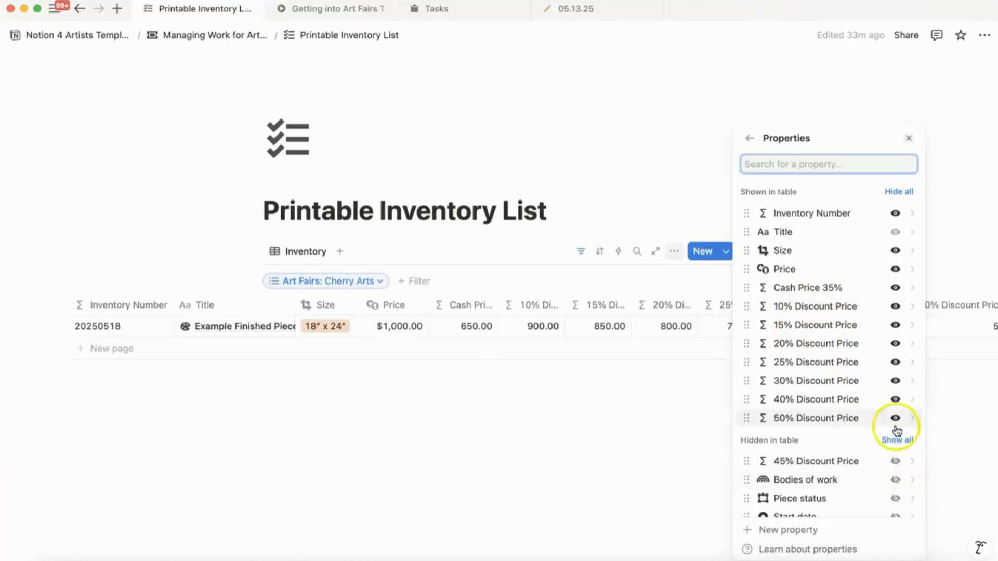
{"action": "left_click", "coordinate": [896, 461]}
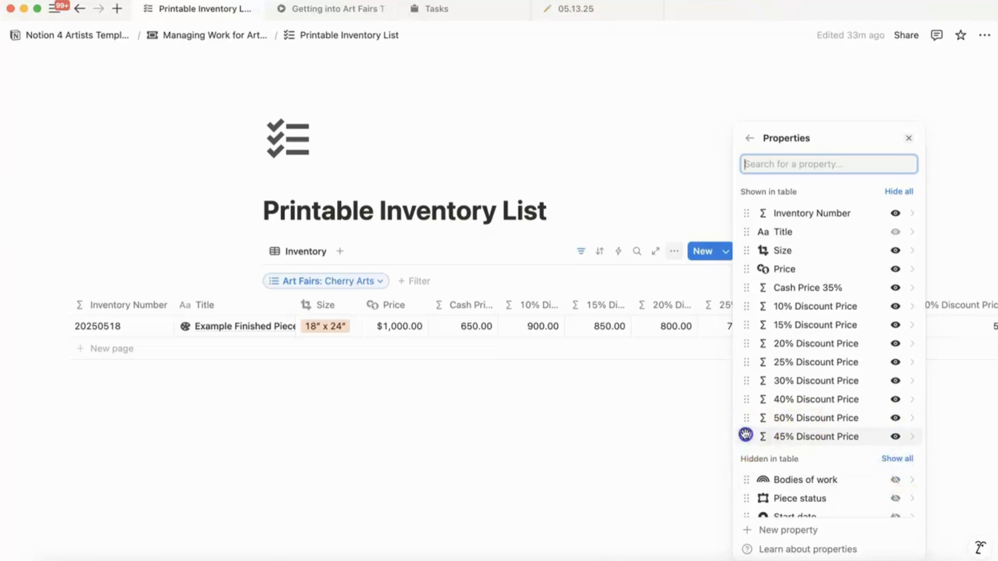
{"action": "left_click_drag", "start_coordinate": [745, 435], "coordinate": [747, 417]}
{"action": "left_click", "coordinate": [631, 430]}
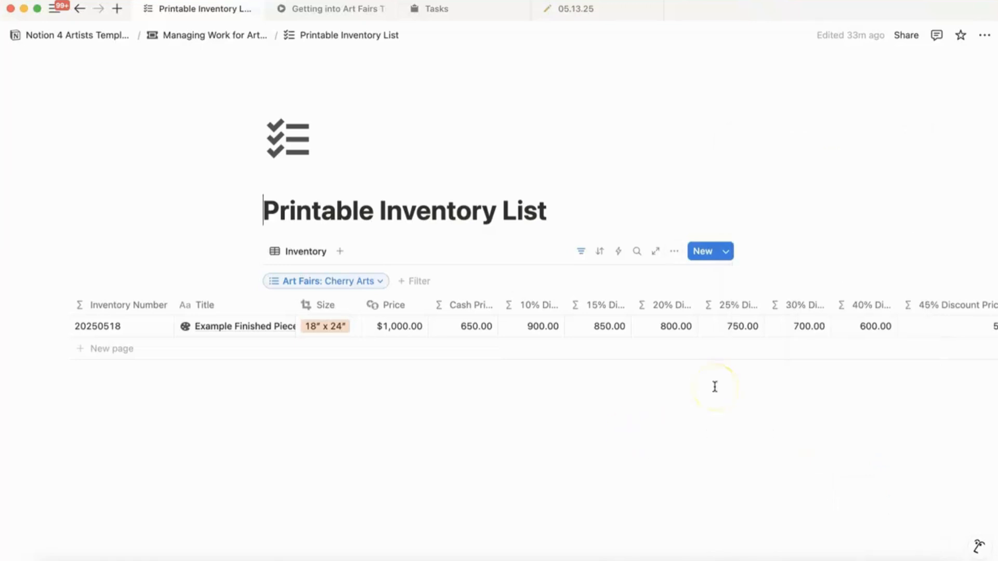
- Narrow the 45% Discount Price and 50% Discount Price columns to match the width of the other discount columns
{"action": "scroll", "coordinate": [752, 370], "scroll_direction": "right", "scroll_amount": 3}
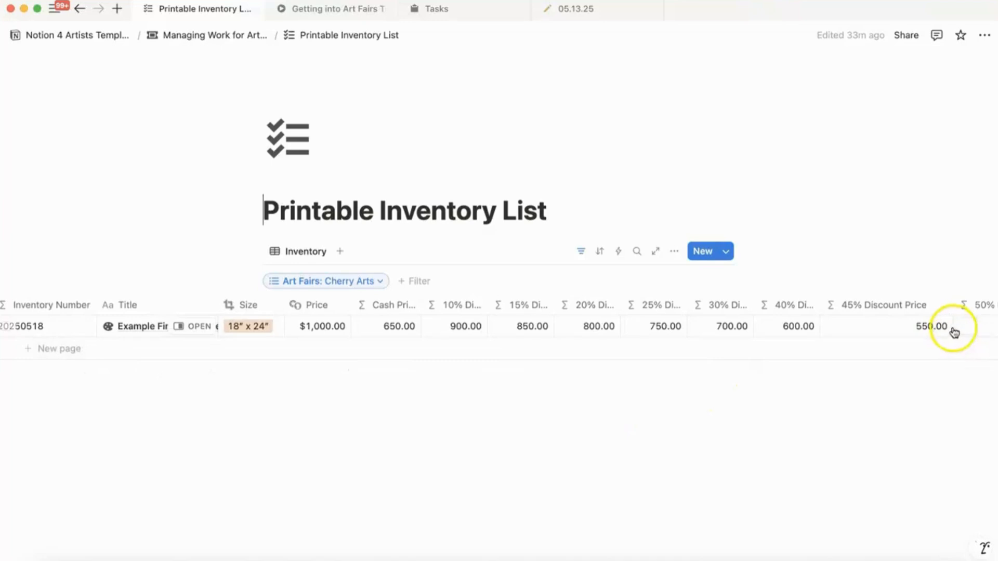
{"action": "left_click_drag", "start_coordinate": [951, 305], "coordinate": [847, 306]}
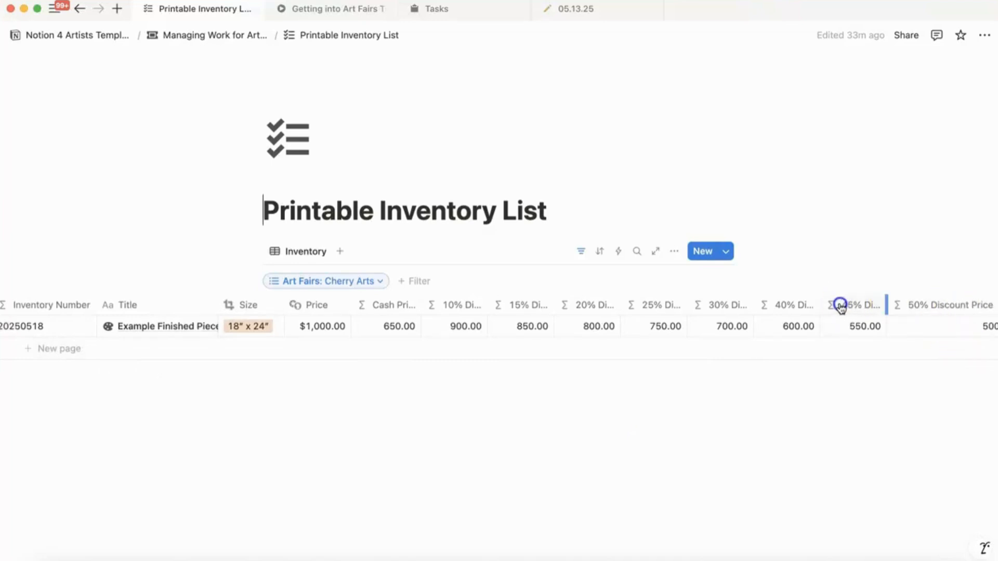
{"action": "scroll", "coordinate": [967, 308], "scroll_direction": "right", "scroll_amount": 3}
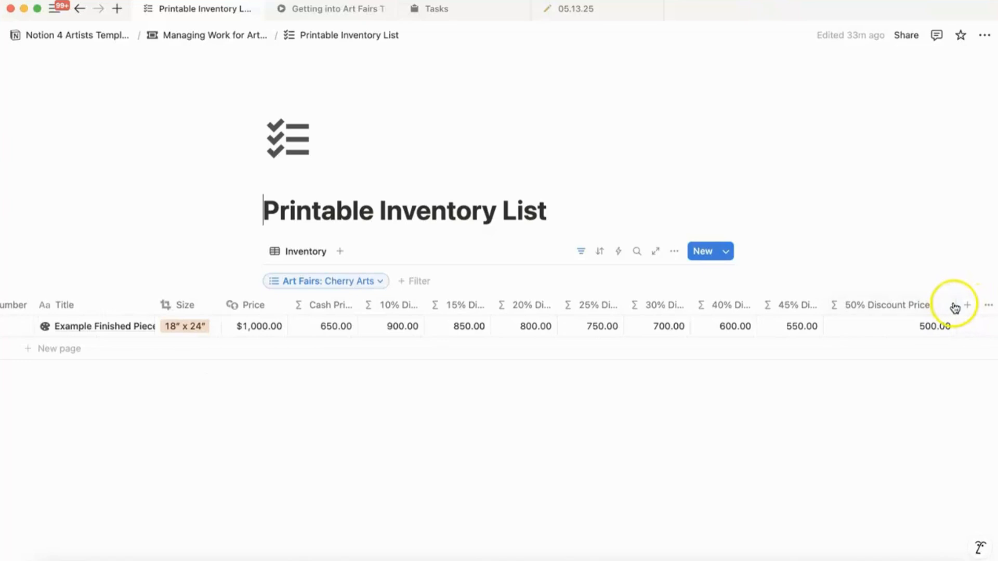
{"action": "left_click_drag", "start_coordinate": [954, 306], "coordinate": [860, 308]}
{"action": "scroll", "coordinate": [859, 308], "scroll_direction": "left", "scroll_amount": 3}
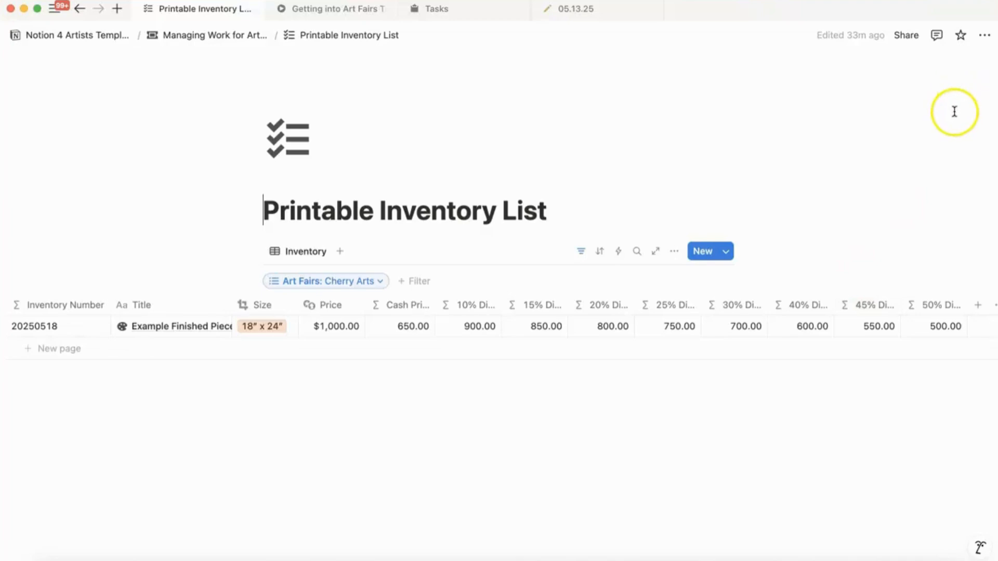
- Export the Printable Inventory List page as a Letter-format PDF of the current view with no files or images
{"action": "left_click", "coordinate": [985, 36]}
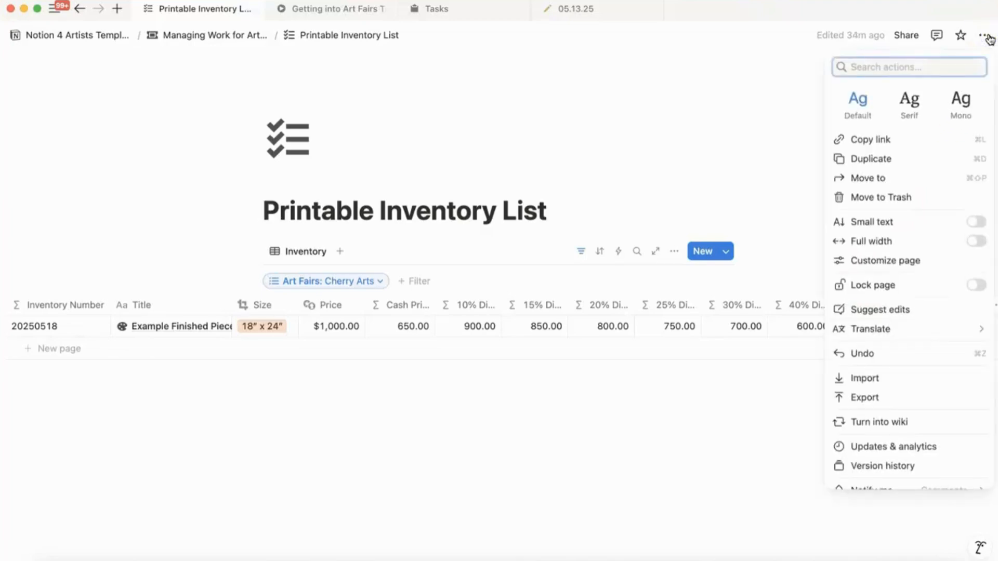
{"action": "left_click", "coordinate": [887, 404]}
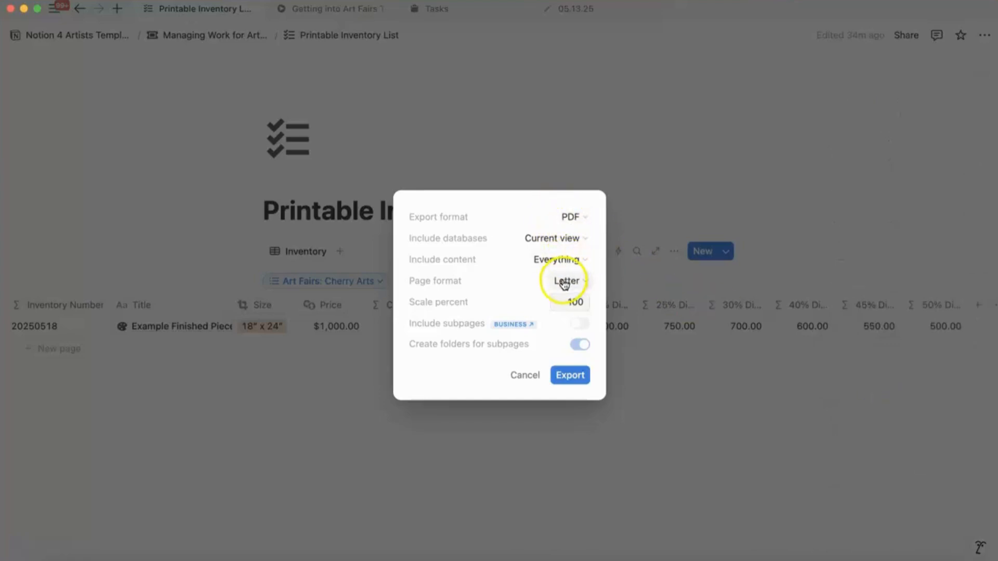
{"action": "left_click", "coordinate": [573, 261]}
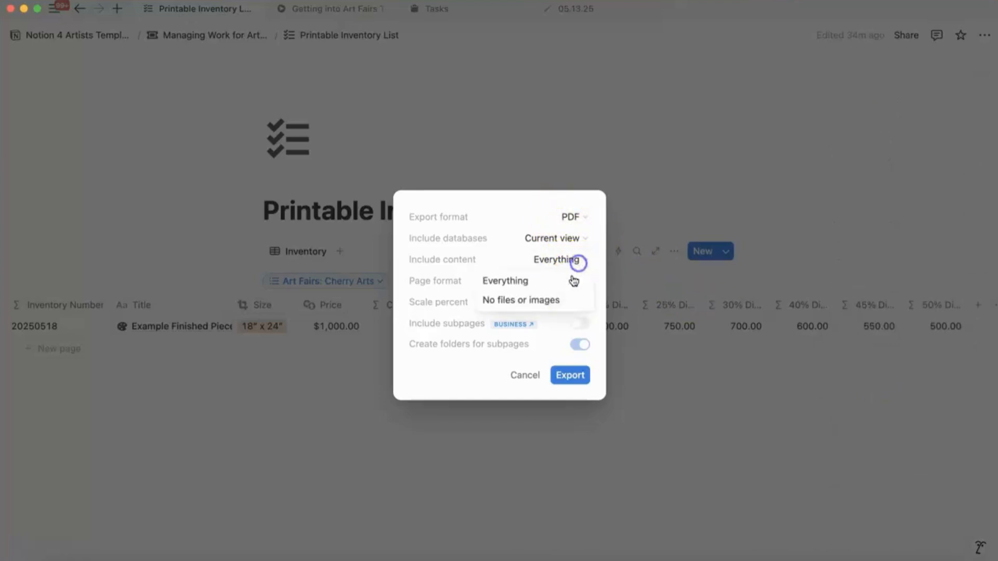
{"action": "left_click", "coordinate": [556, 301]}
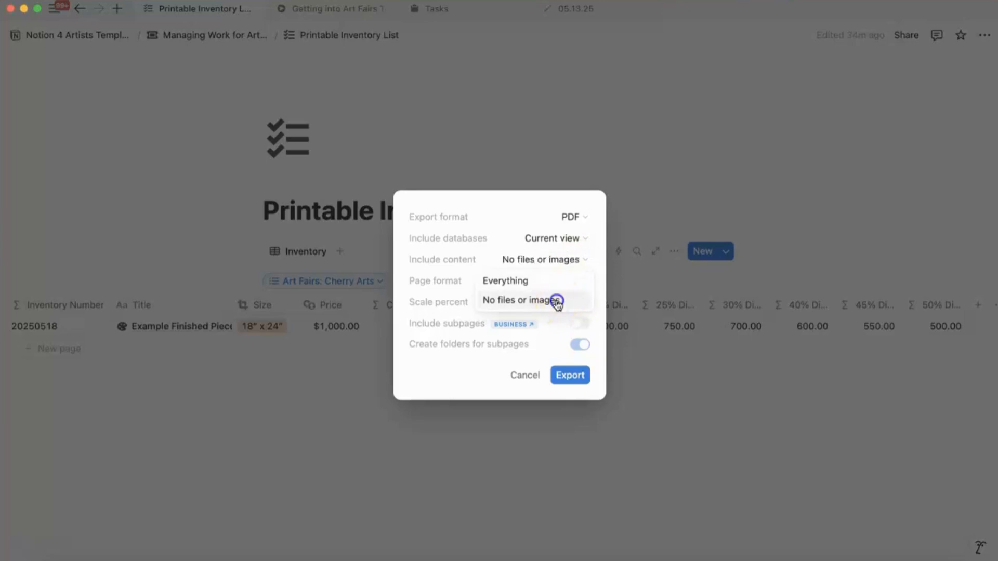
{"action": "left_click", "coordinate": [577, 382]}
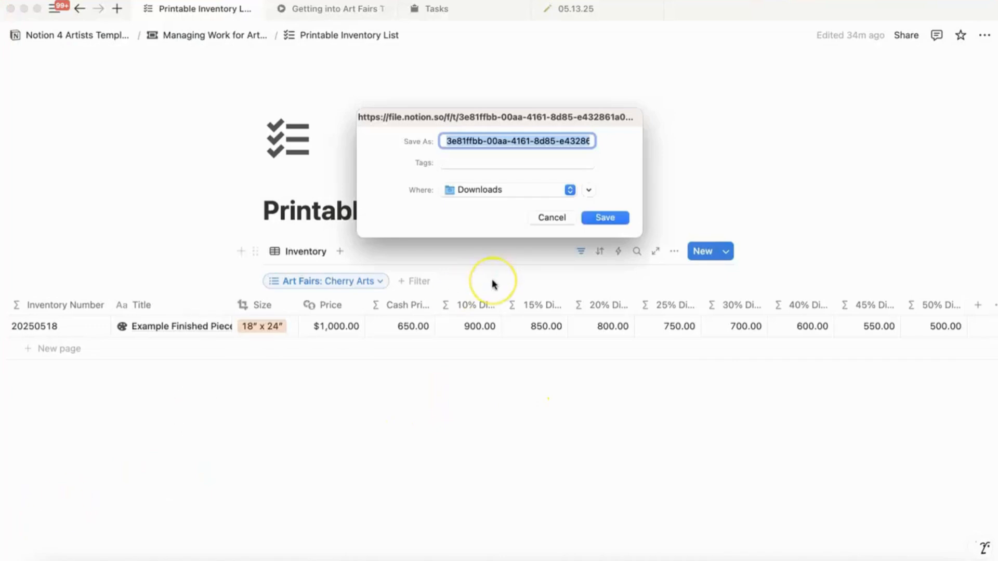
- Save the export as "Example Inventory" in Downloads, and extract the zip archive in Finder
{"action": "type", "text": "Example"}
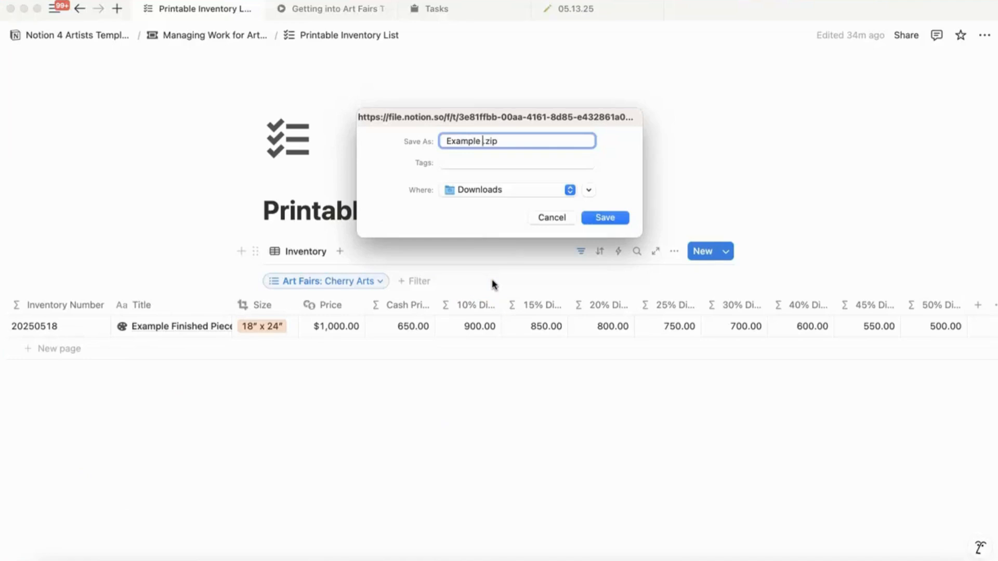
{"action": "type", "text": " Inventory"}
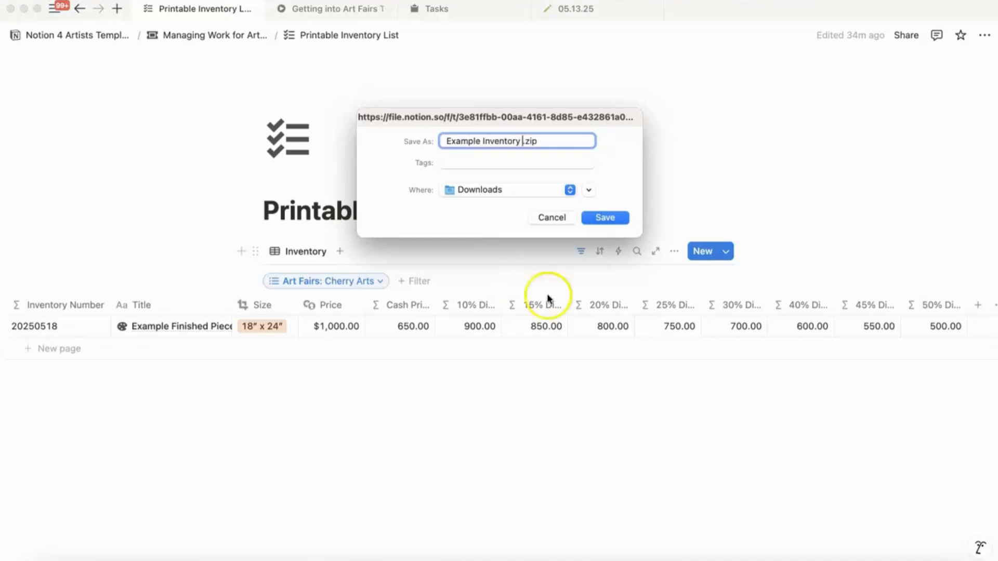
{"action": "left_click", "coordinate": [606, 218]}
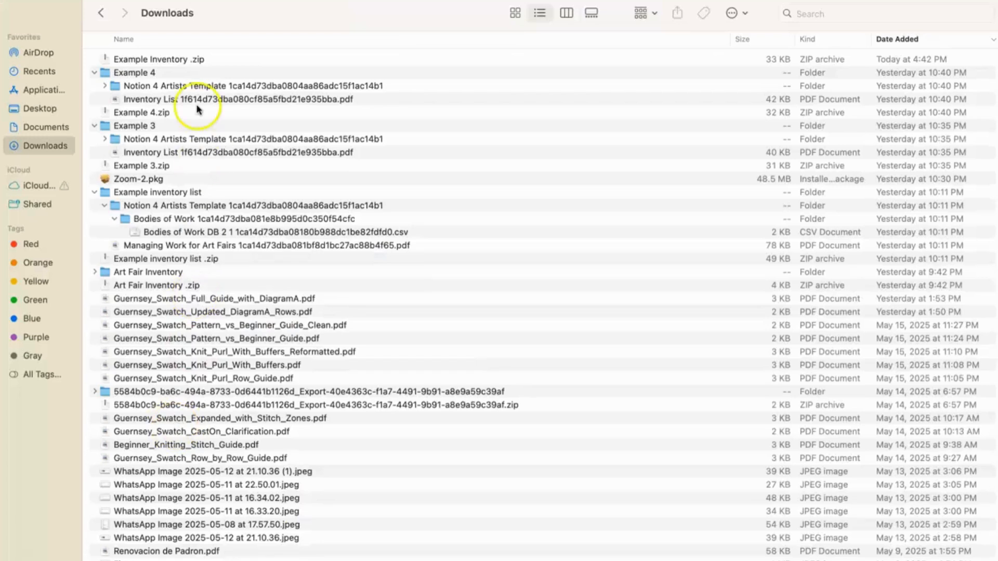
{"action": "left_click", "coordinate": [172, 59]}
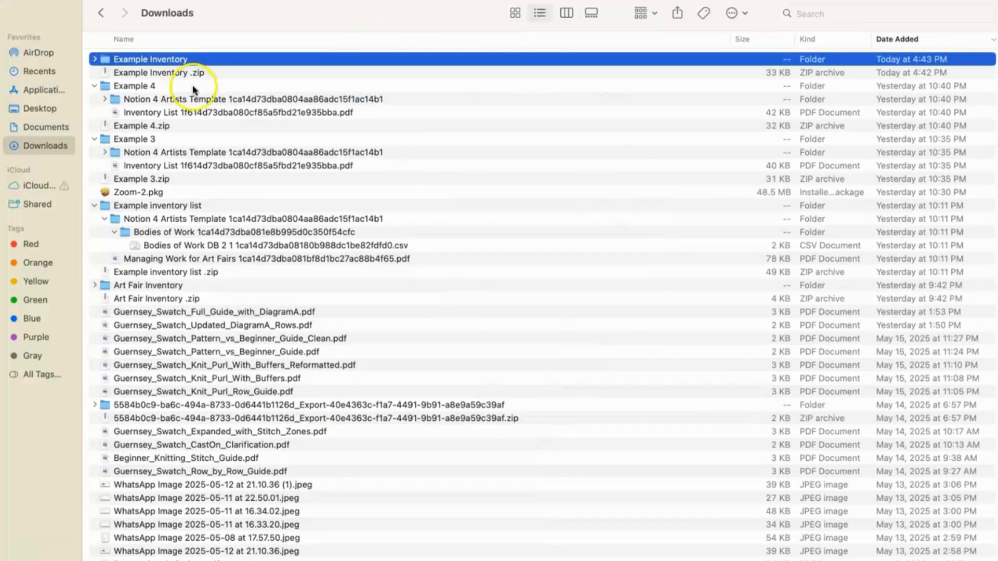
- View the Inventory List PDF from the Example 4 folder in full screen and switch back to Notion
{"action": "left_click", "coordinate": [192, 115]}
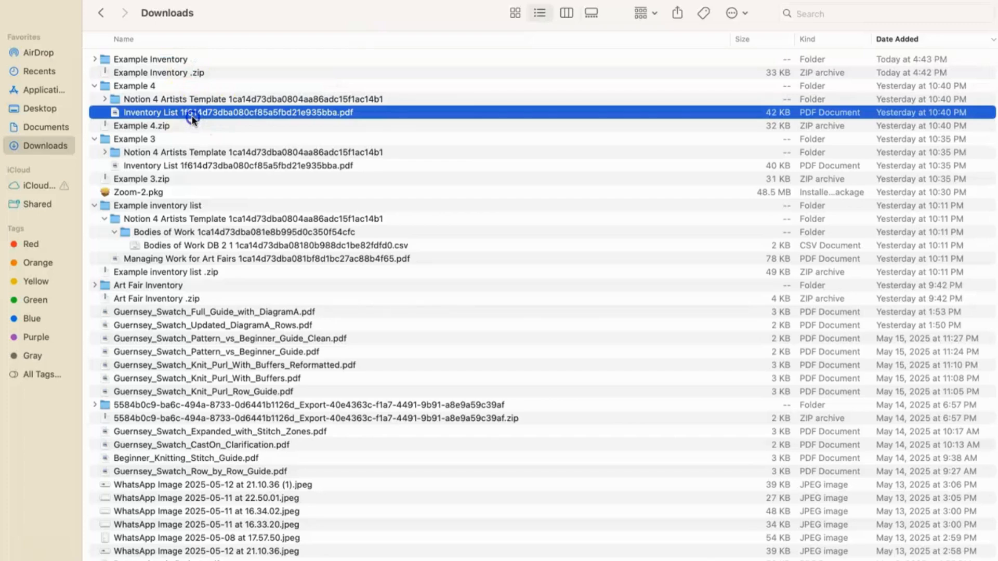
{"action": "double_click", "coordinate": [193, 115]}
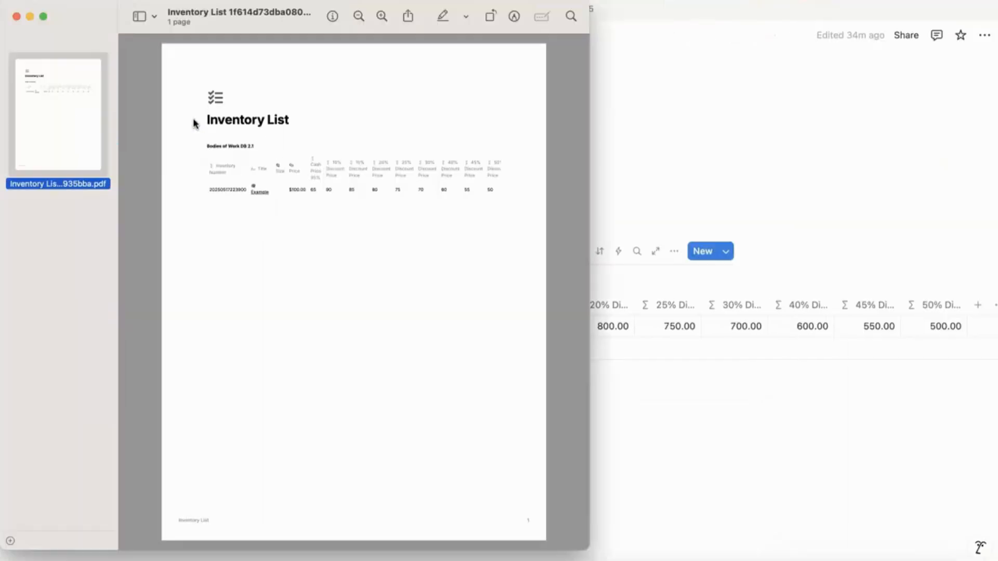
{"action": "left_click", "coordinate": [43, 16]}
{"action": "key", "text": "ctrl+Right"}
{"action": "left_click", "coordinate": [16, 520]}
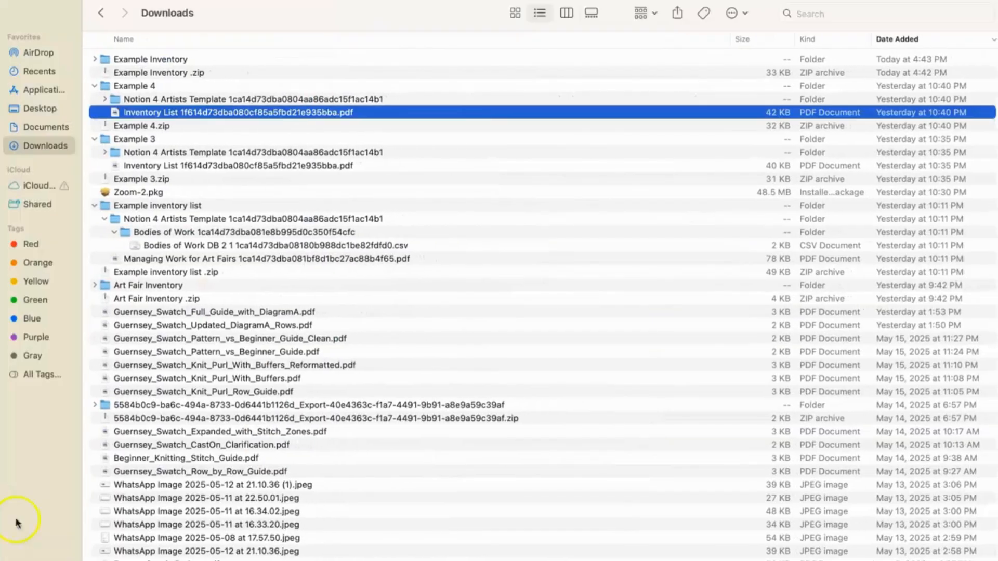
{"action": "key", "text": "ctrl+Left"}
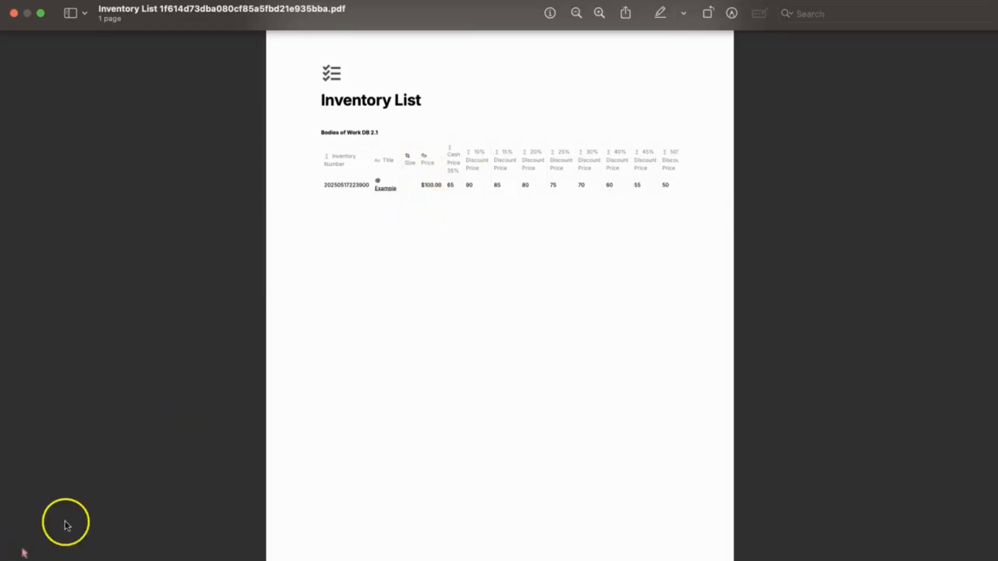
{"action": "key", "text": "super+Tab"}
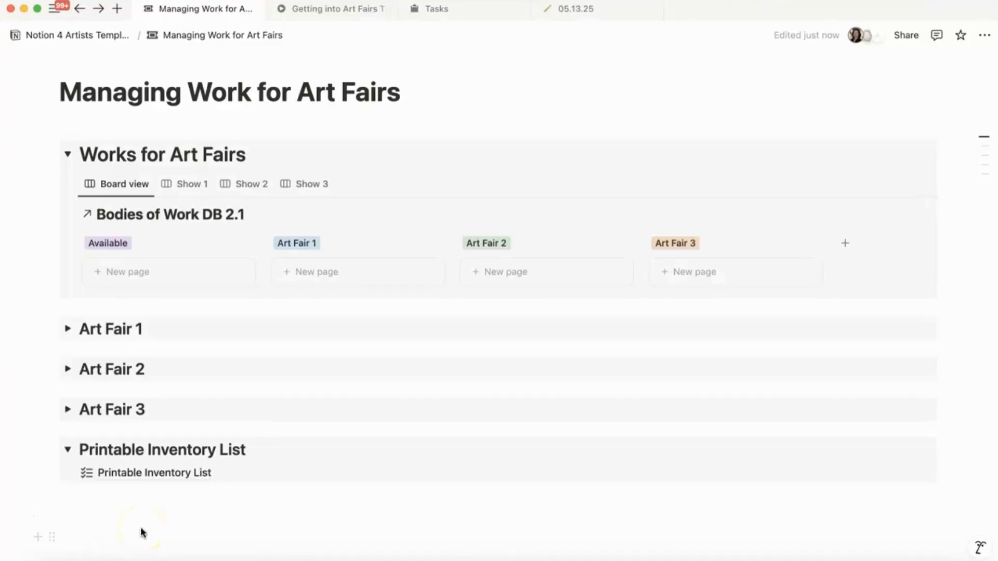